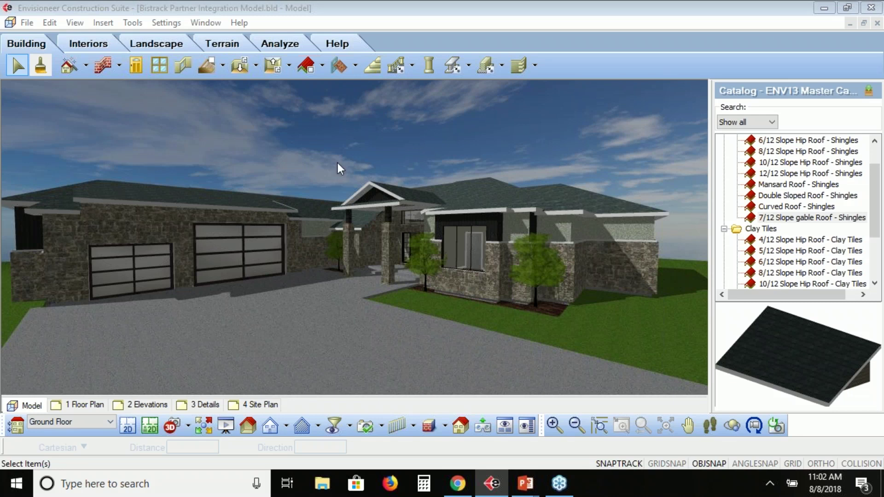
Step: Switch the house model to the 2D overhead ground-floor plan view
{"action": "left_click", "coordinate": [128, 427]}
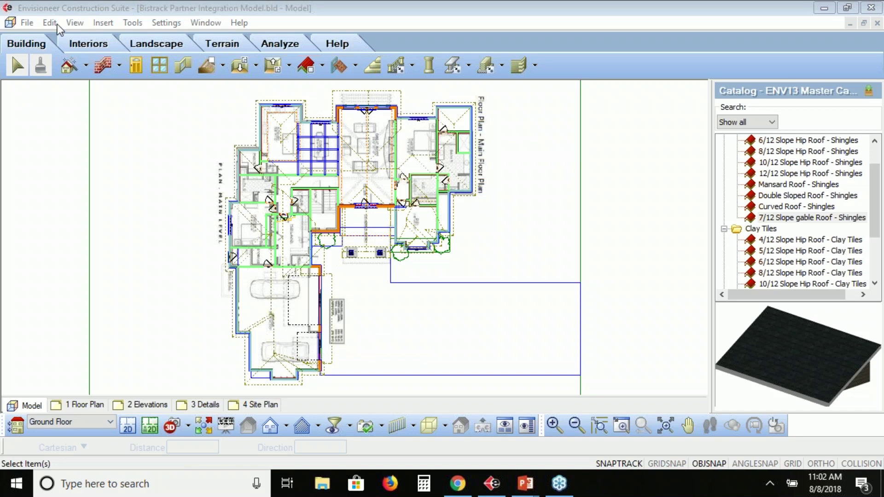
{"action": "left_click", "coordinate": [27, 23]}
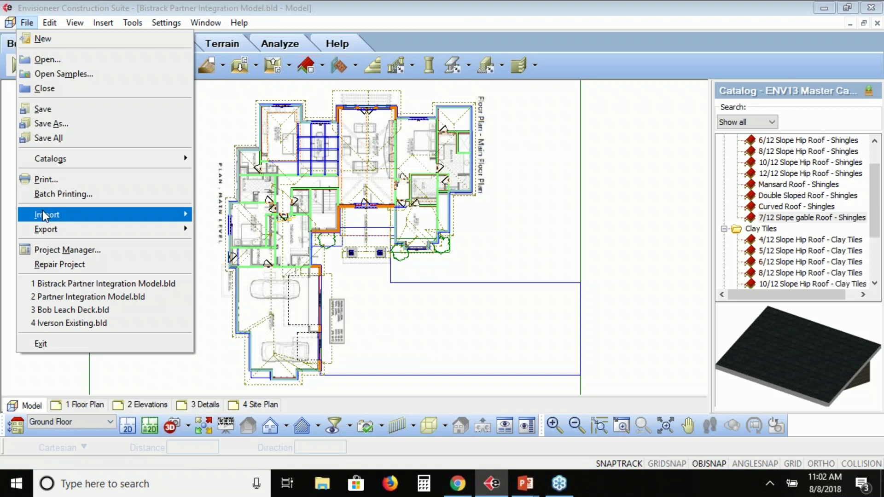
{"action": "mouse_move", "coordinate": [45, 214]}
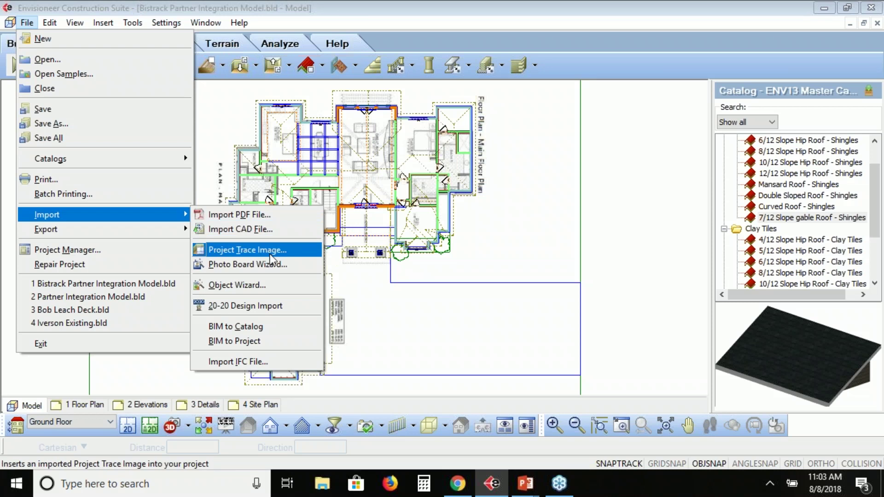
{"action": "left_click", "coordinate": [601, 64]}
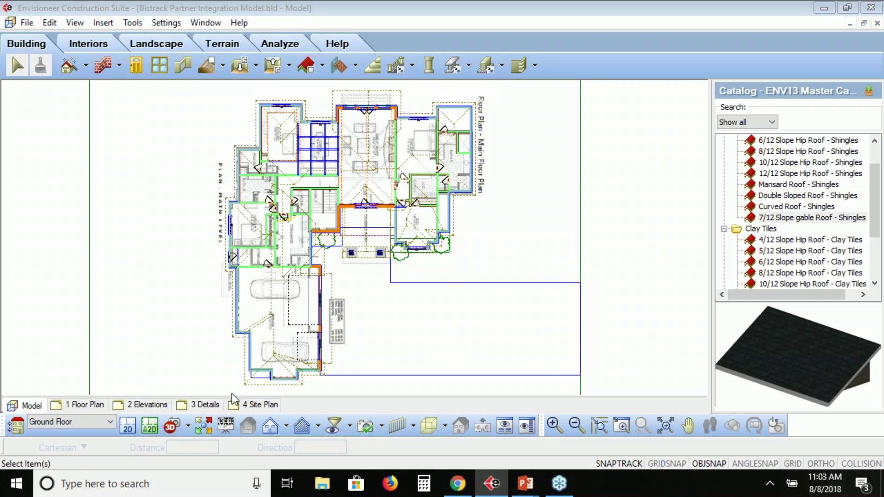
Step: Return to the 3D Perspective camera and open the garage 2x6 Stone Wall's properties
{"action": "left_click", "coordinate": [188, 426]}
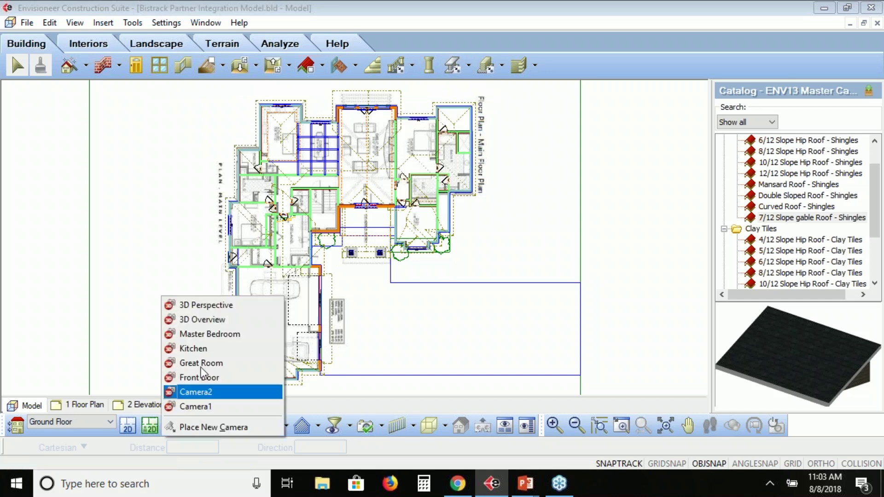
{"action": "left_click", "coordinate": [211, 307]}
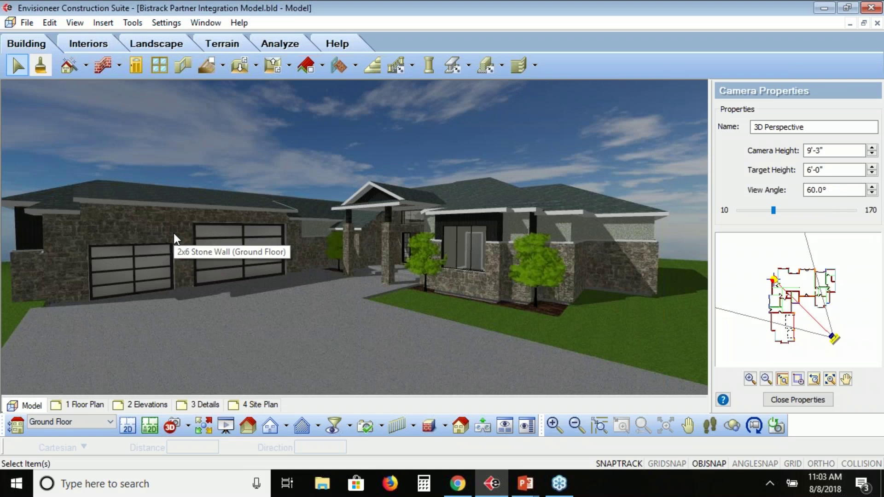
{"action": "left_click", "coordinate": [174, 235]}
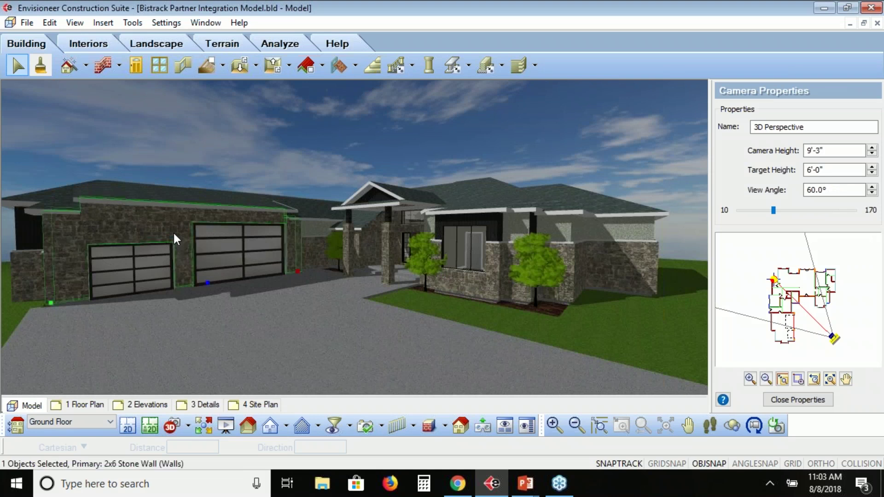
{"action": "right_click", "coordinate": [174, 239]}
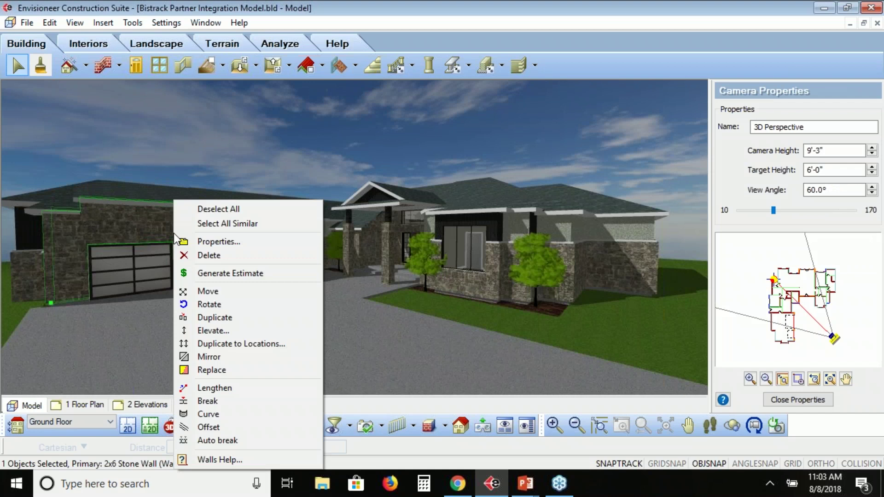
{"action": "left_click", "coordinate": [205, 242]}
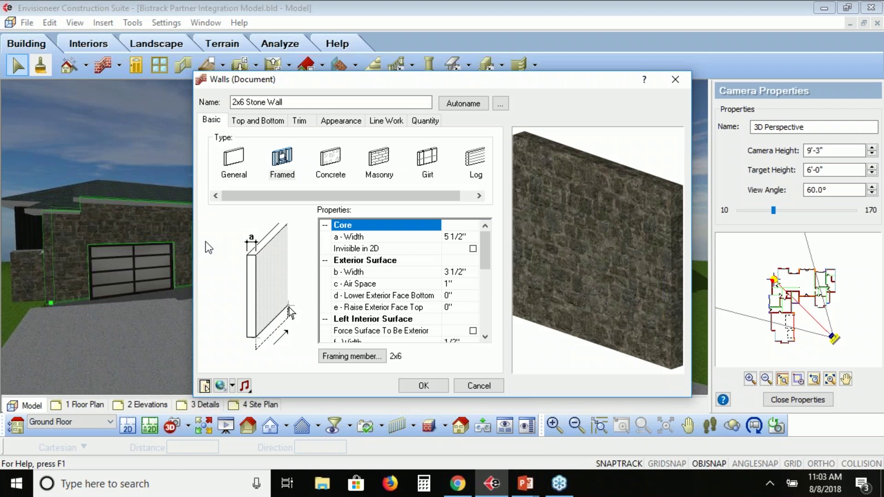
{"action": "left_click", "coordinate": [286, 162]}
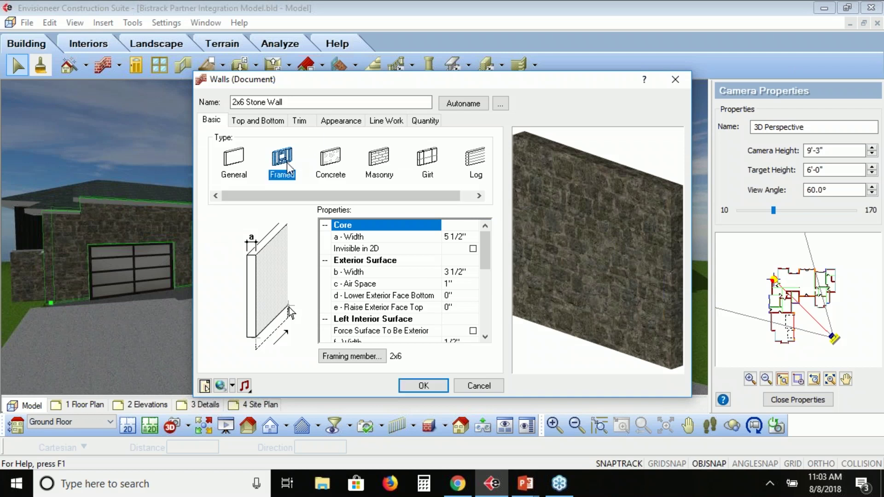
{"action": "left_click", "coordinate": [358, 356]}
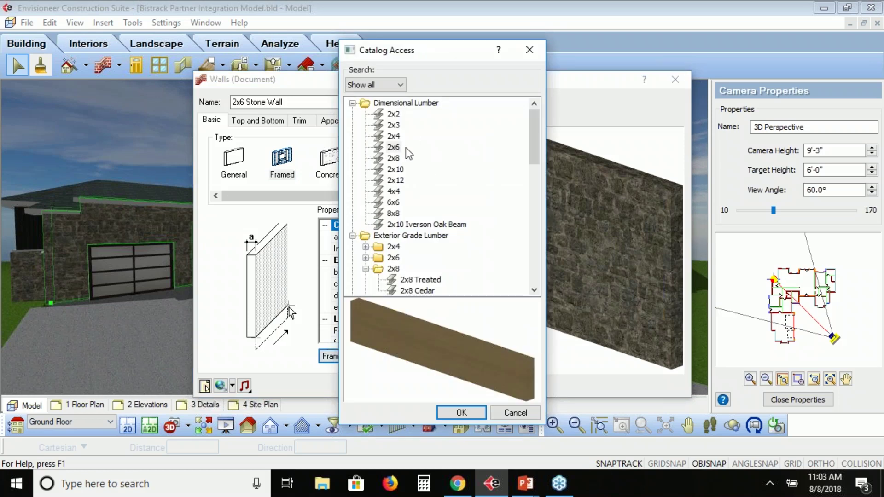
{"action": "double_click", "coordinate": [394, 147]}
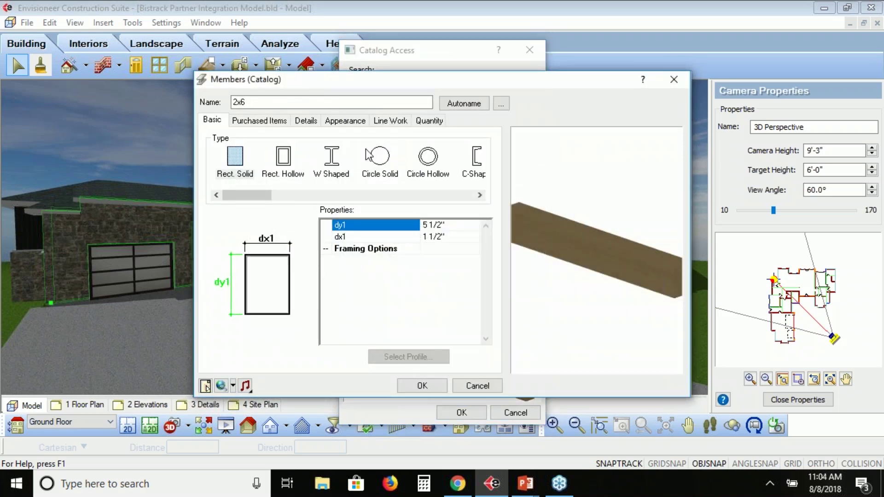
{"action": "left_click", "coordinate": [271, 124]}
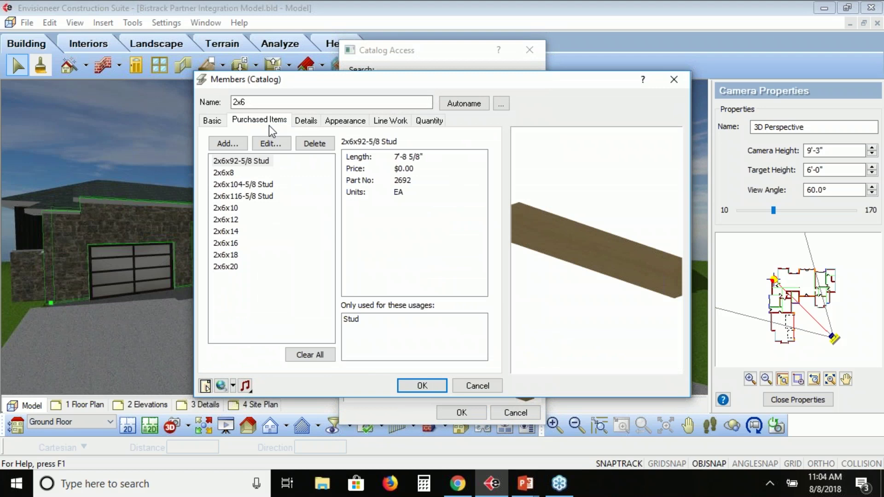
{"action": "left_click", "coordinate": [244, 161]}
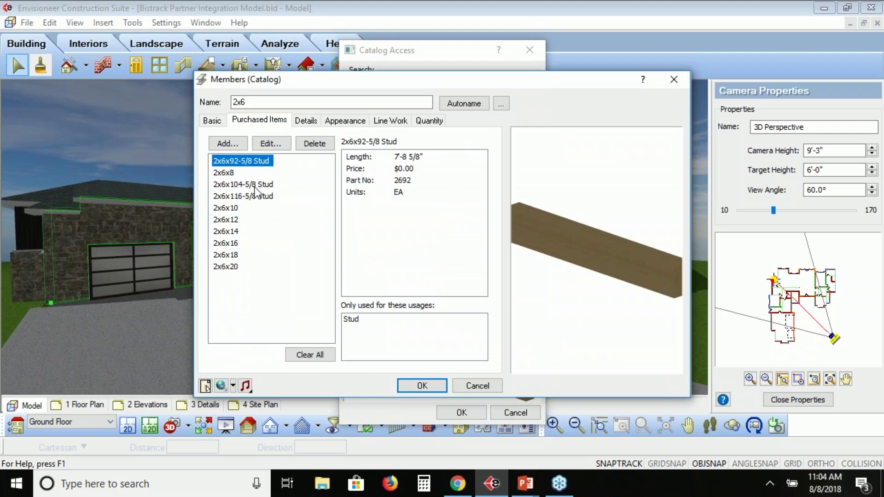
{"action": "left_click", "coordinate": [226, 174]}
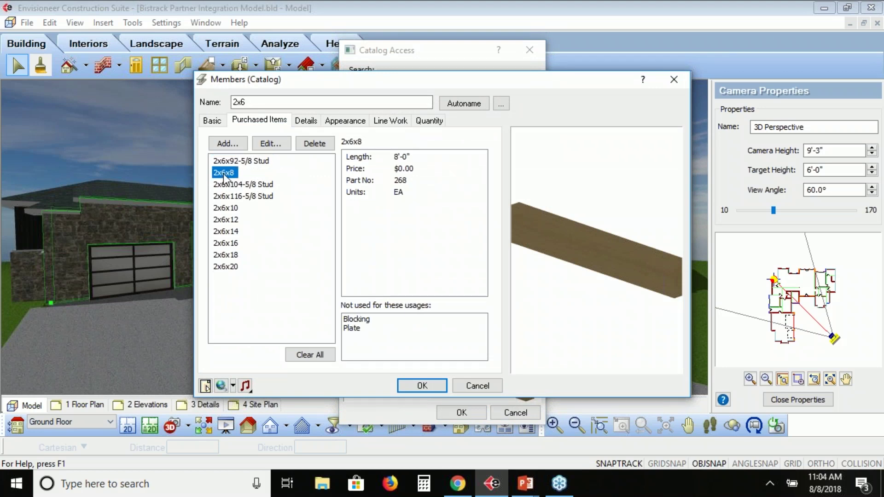
{"action": "left_click", "coordinate": [231, 220]}
{"action": "left_click", "coordinate": [231, 229]}
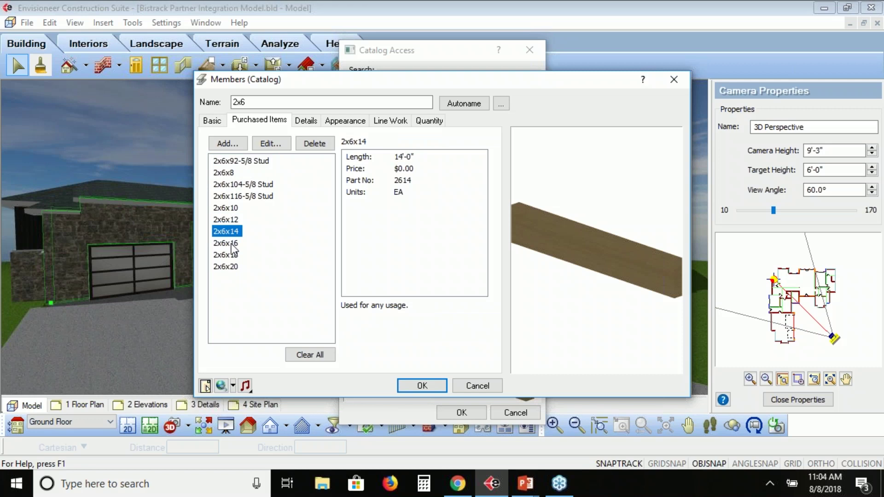
{"action": "left_click", "coordinate": [232, 244]}
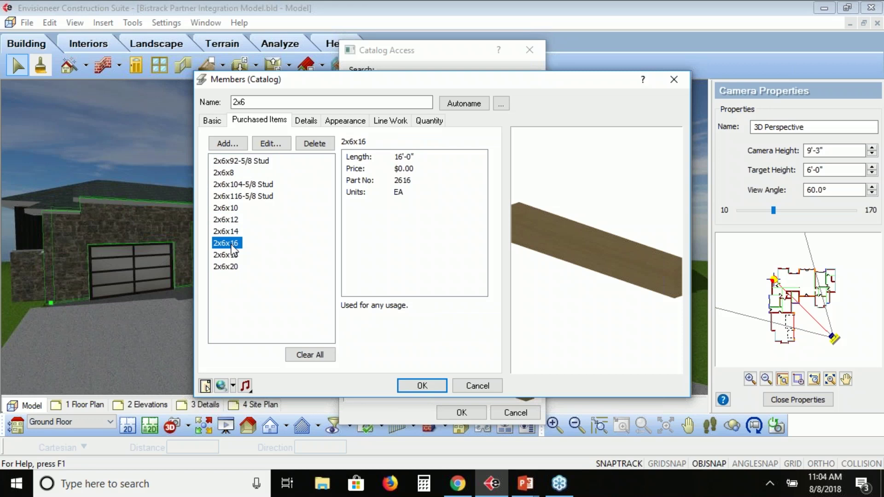
{"action": "left_click", "coordinate": [229, 232]}
{"action": "left_click", "coordinate": [228, 220]}
{"action": "left_click", "coordinate": [228, 211]}
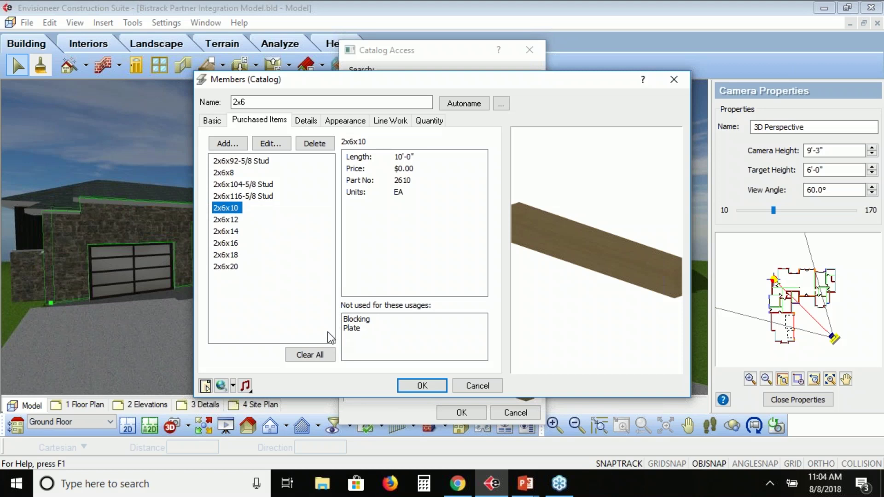
{"action": "left_click", "coordinate": [257, 159]}
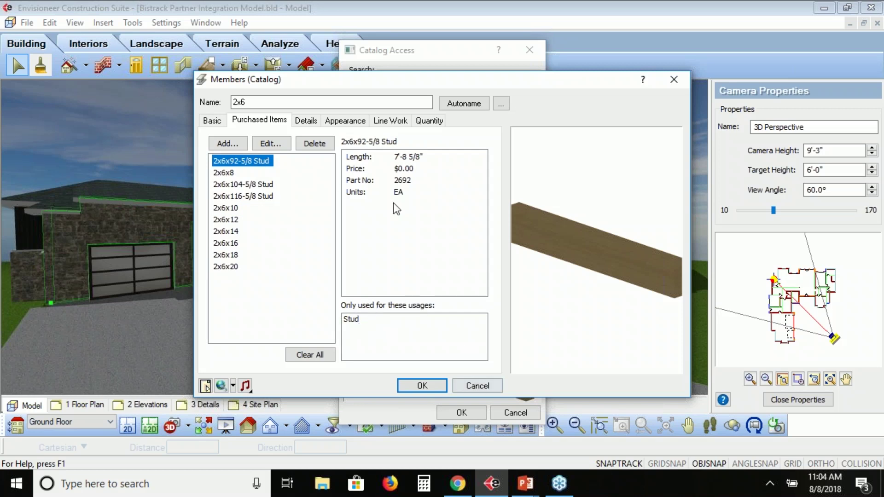
{"action": "key", "text": "Escape"}
{"action": "left_click", "coordinate": [515, 413]}
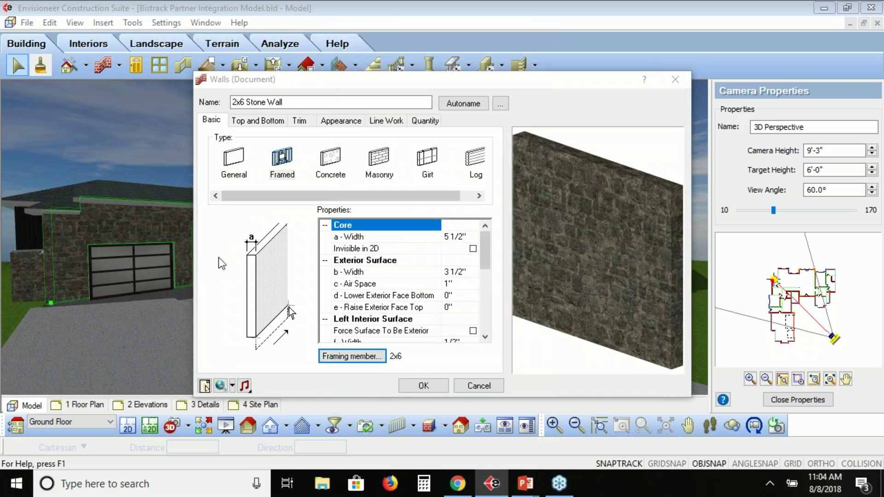
Step: Check the wall's Baseboard trim, then view its quantity assemblies
{"action": "left_click", "coordinate": [299, 120]}
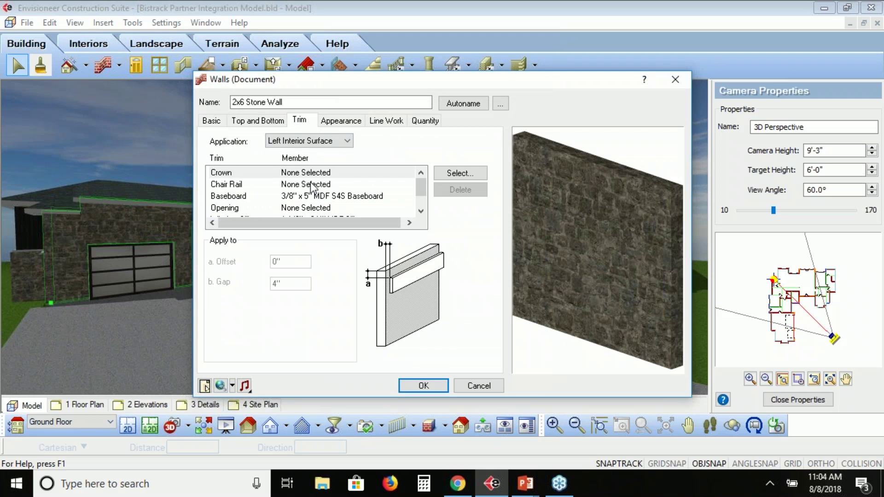
{"action": "left_click", "coordinate": [314, 196]}
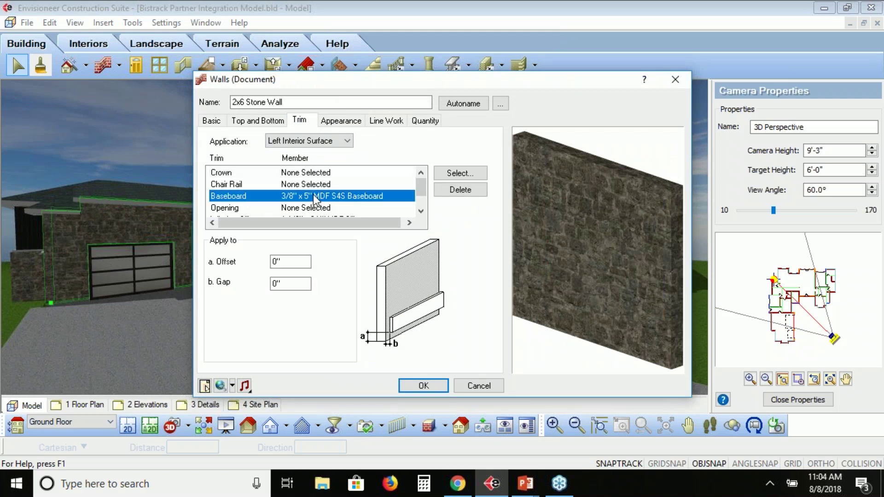
{"action": "left_click", "coordinate": [421, 211]}
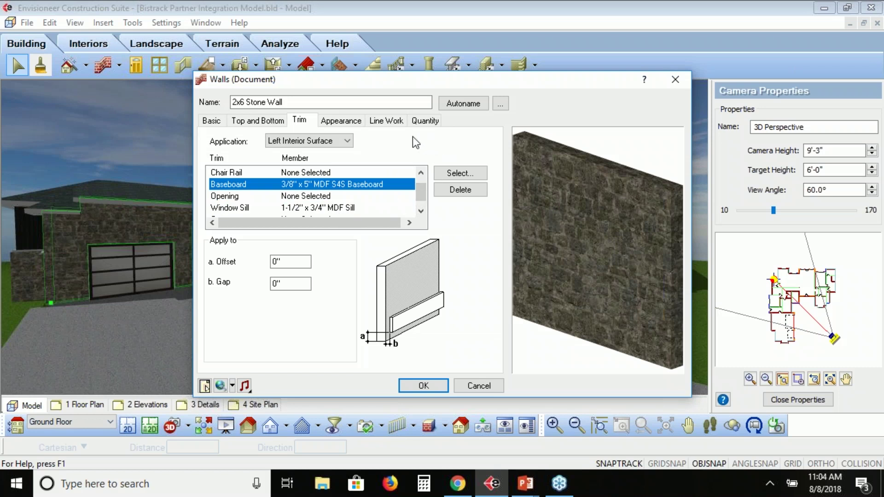
{"action": "left_click", "coordinate": [425, 121]}
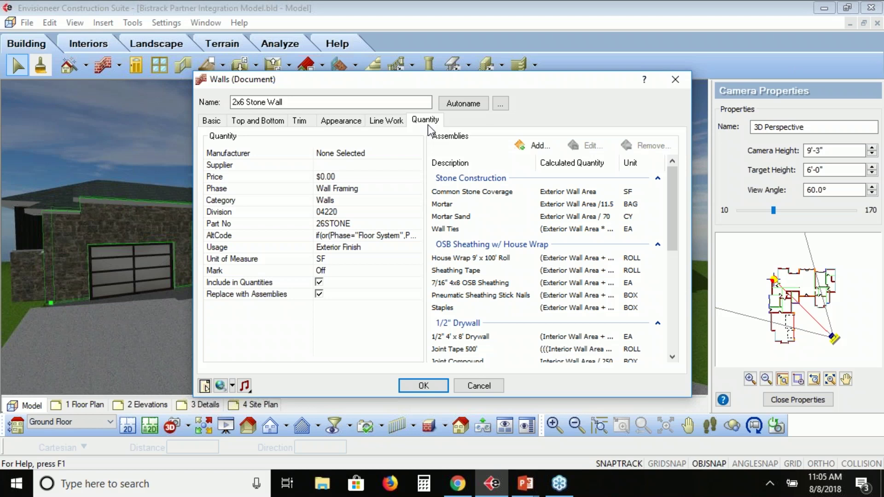
Step: Review the Stone Coverage, Mortar, Wall Ties, House Wrap and Sheathing Tape items, widening Calculated Quantity
{"action": "left_click", "coordinate": [466, 195]}
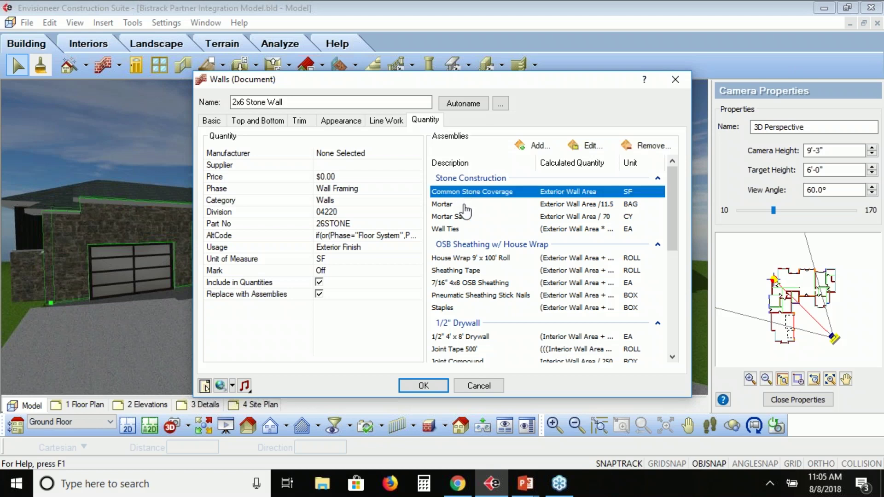
{"action": "left_click", "coordinate": [454, 205]}
{"action": "left_click", "coordinate": [454, 229]}
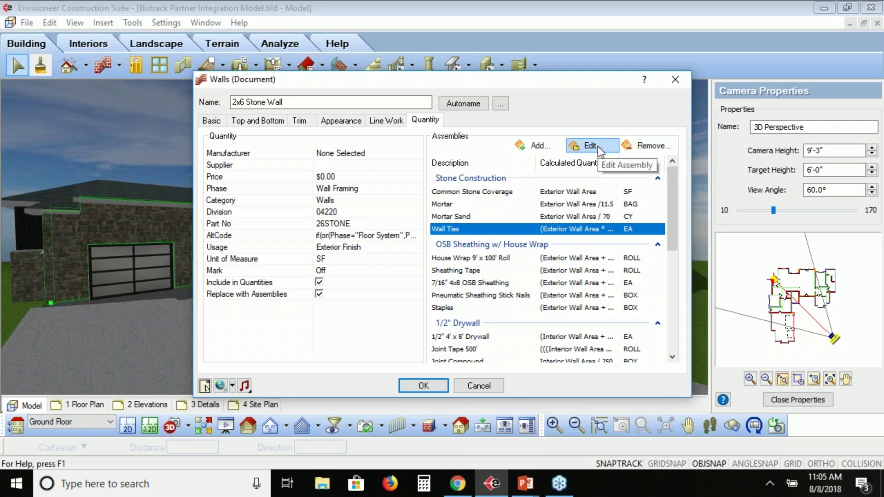
{"action": "left_click", "coordinate": [452, 259]}
{"action": "left_click", "coordinate": [452, 272]}
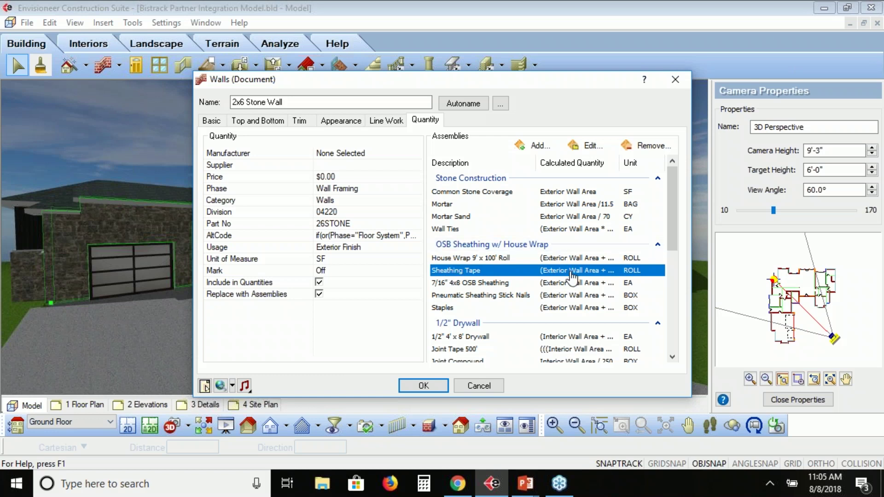
{"action": "left_click_drag", "start_coordinate": [532, 166], "coordinate": [501, 164]}
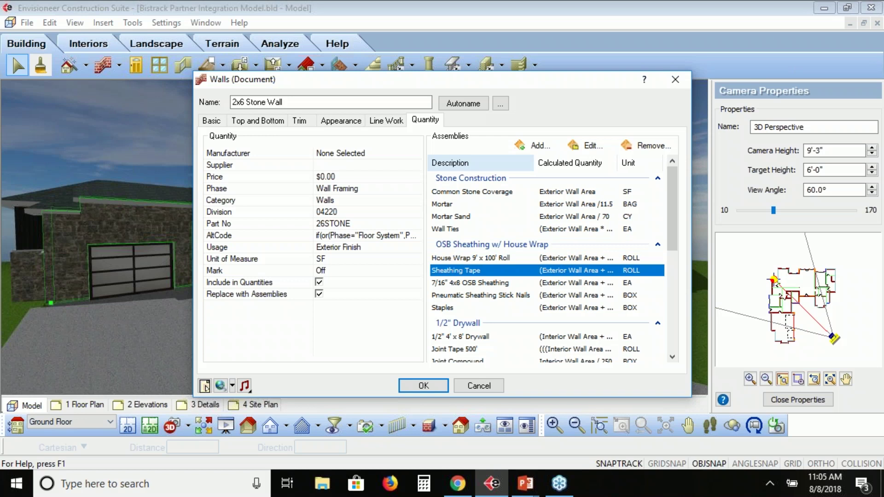
{"action": "left_click_drag", "start_coordinate": [627, 165], "coordinate": [647, 164]}
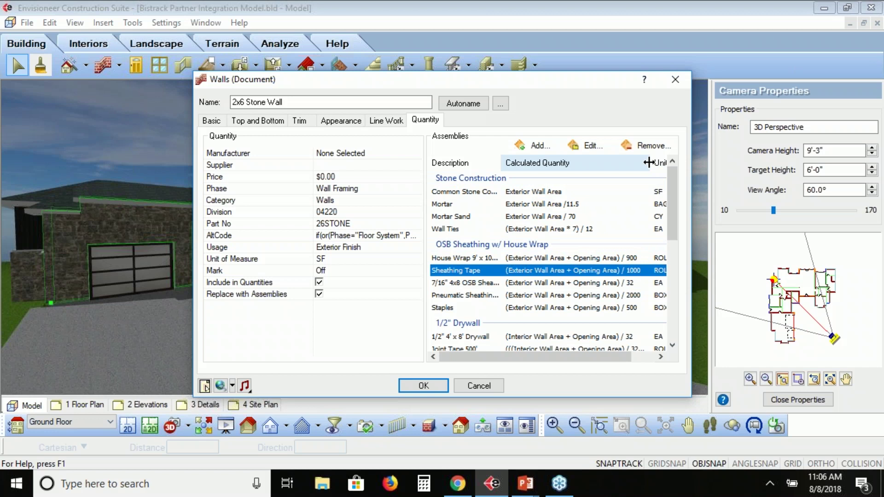
Step: Review the Interior/Exterior Wall Surface and Wall Length assemblies of the stone wall
{"action": "left_click_drag", "start_coordinate": [643, 163], "coordinate": [605, 164]}
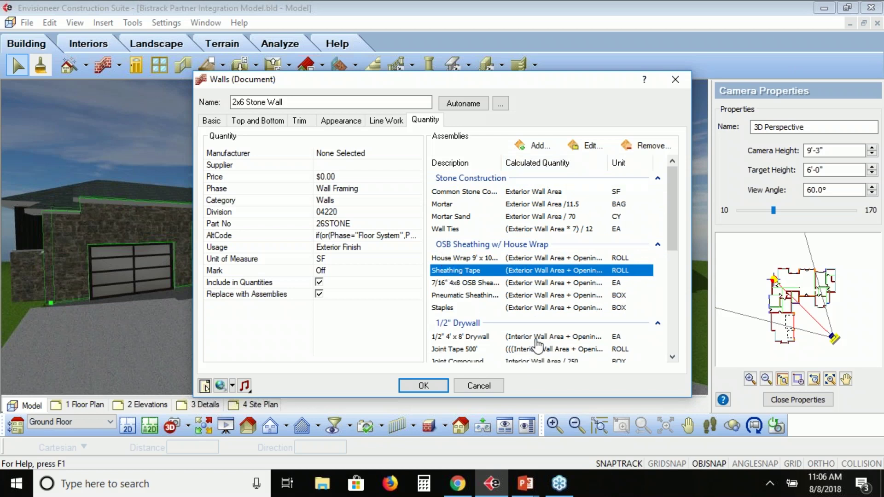
{"action": "left_click_drag", "start_coordinate": [671, 211], "coordinate": [670, 299]}
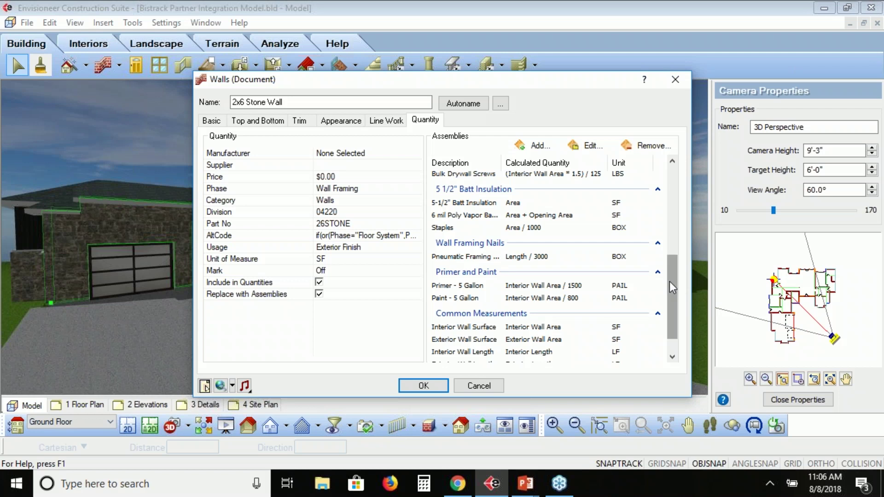
{"action": "left_click_drag", "start_coordinate": [669, 282], "coordinate": [670, 297]}
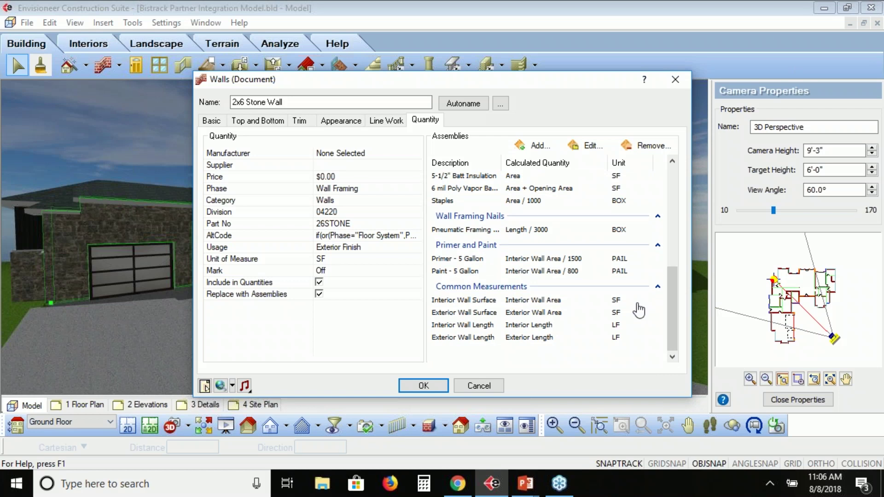
{"action": "left_click", "coordinate": [487, 290]}
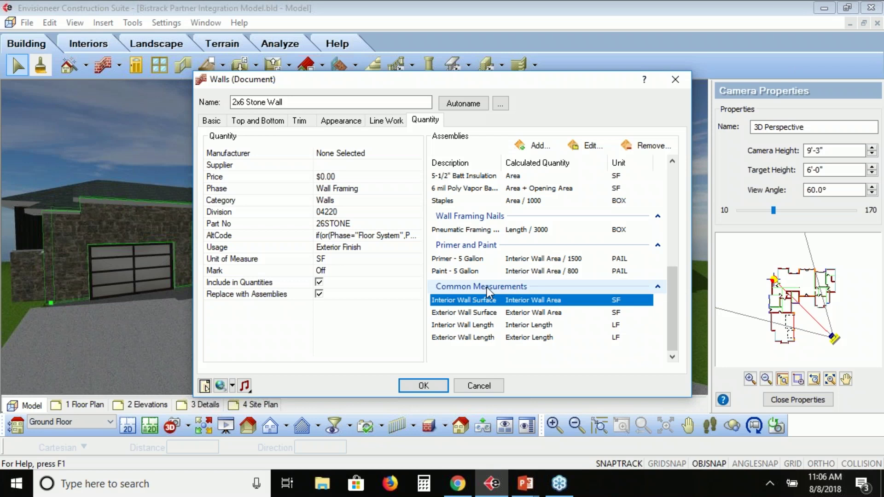
{"action": "left_click", "coordinate": [524, 314]}
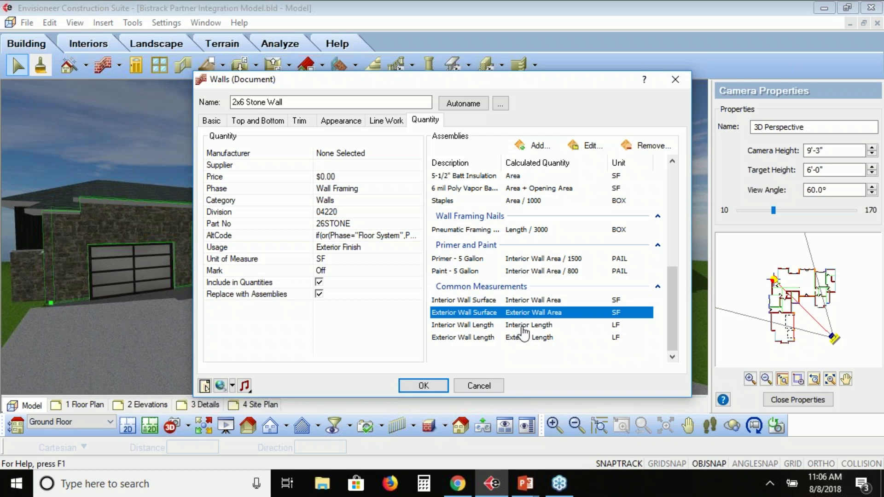
{"action": "left_click", "coordinate": [519, 326]}
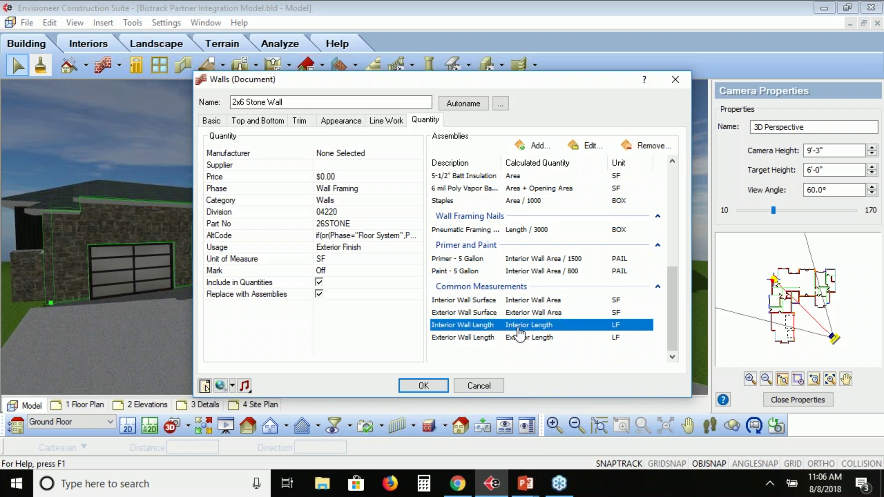
{"action": "left_click", "coordinate": [519, 341]}
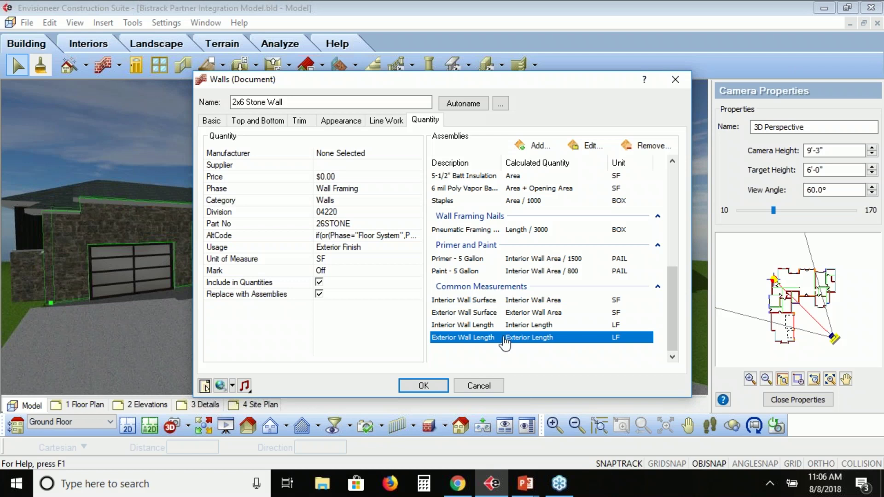
Step: Cancel the wall properties unchanged and bring up the 3D QuickView dialog
{"action": "left_click", "coordinate": [474, 389]}
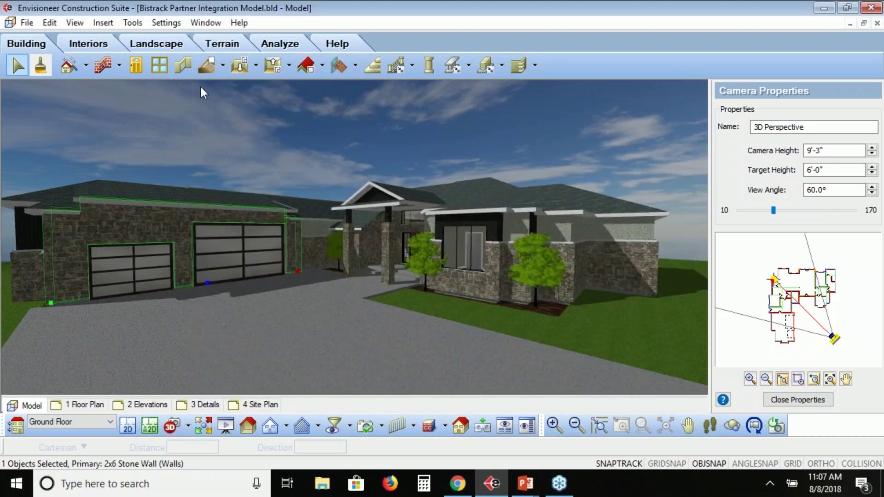
{"action": "left_click", "coordinate": [78, 26]}
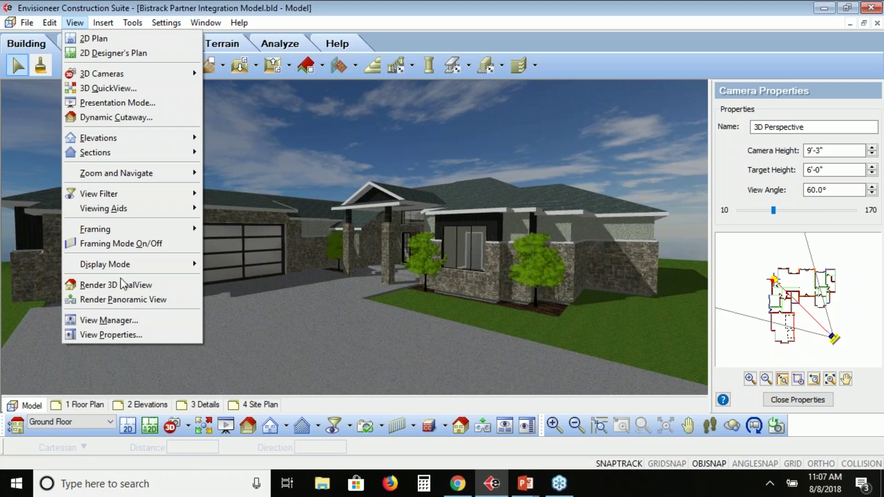
{"action": "left_click", "coordinate": [205, 426]}
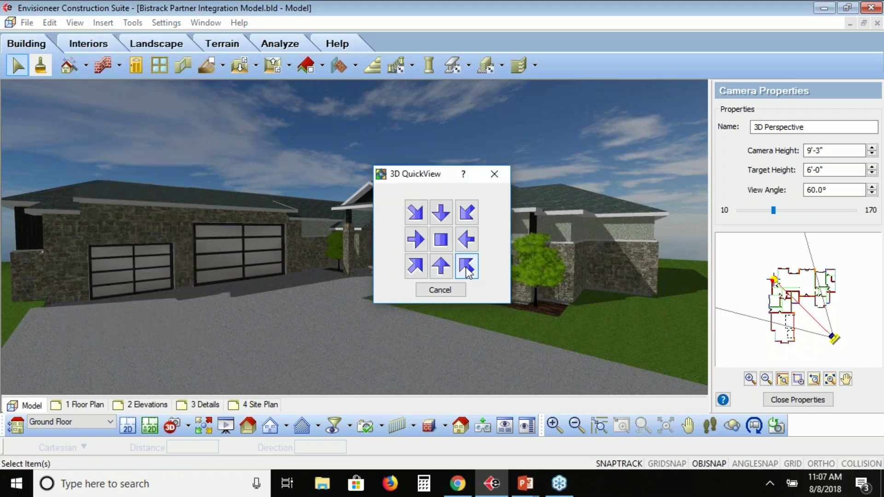
Step: View the house from the lower-right corner with only its framing displayed
{"action": "left_click", "coordinate": [467, 268]}
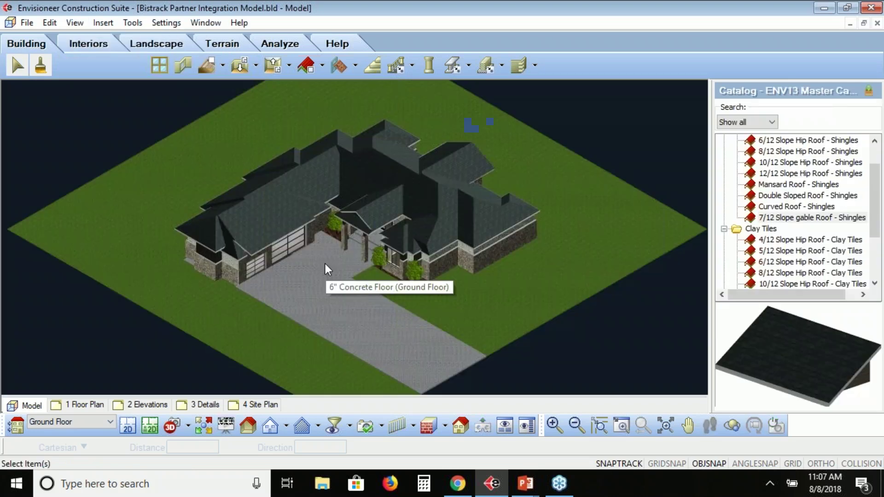
{"action": "left_click", "coordinate": [79, 25]}
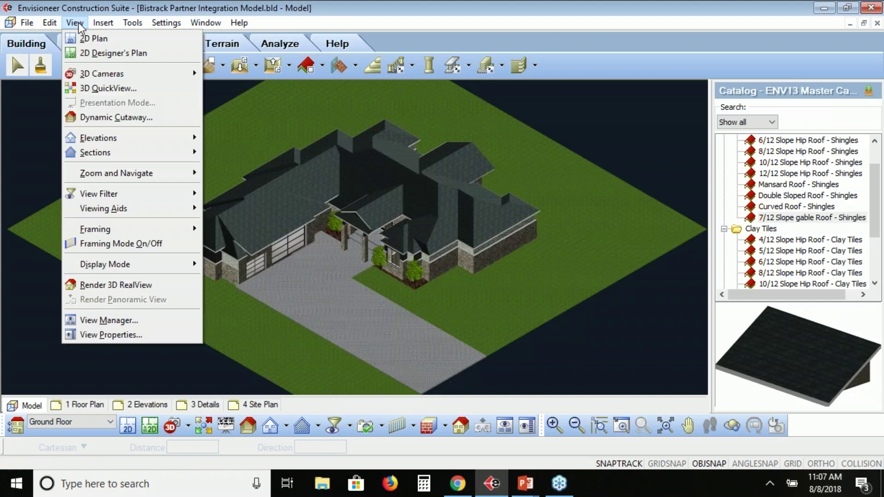
{"action": "mouse_move", "coordinate": [118, 233]}
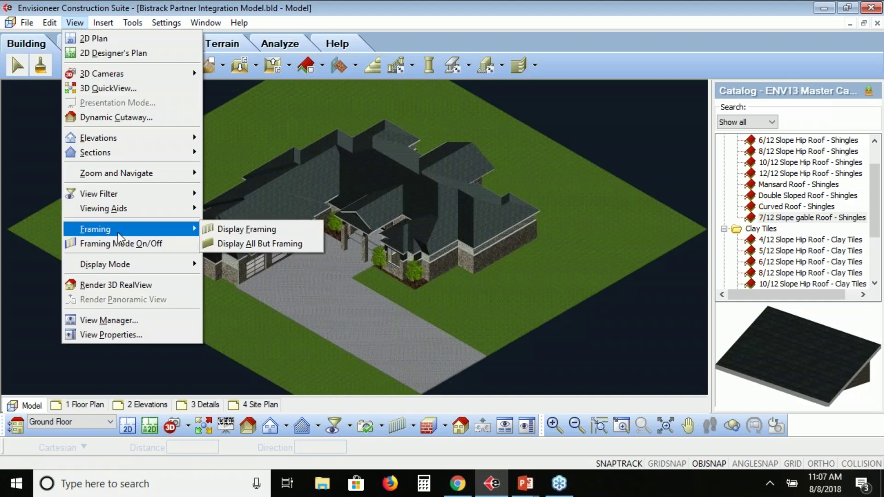
{"action": "left_click", "coordinate": [250, 231]}
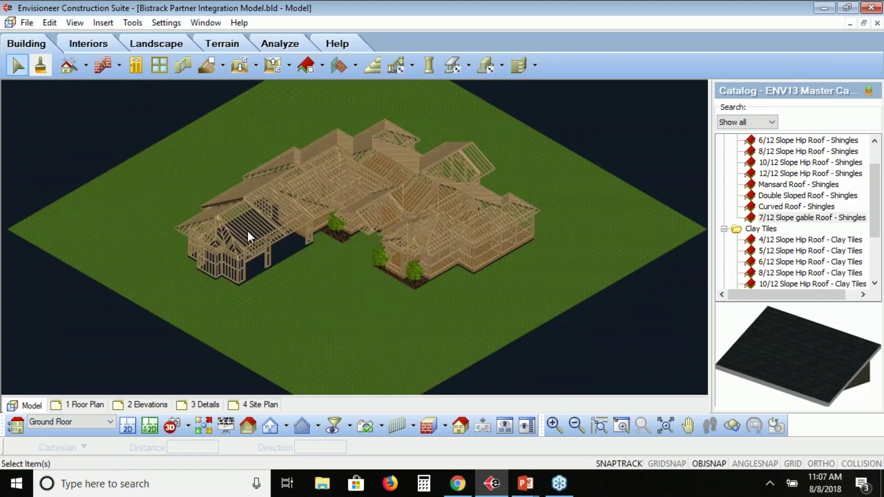
Step: Orbit and zoom-window into the wall framing near the trees for a close look
{"action": "left_click", "coordinate": [731, 425]}
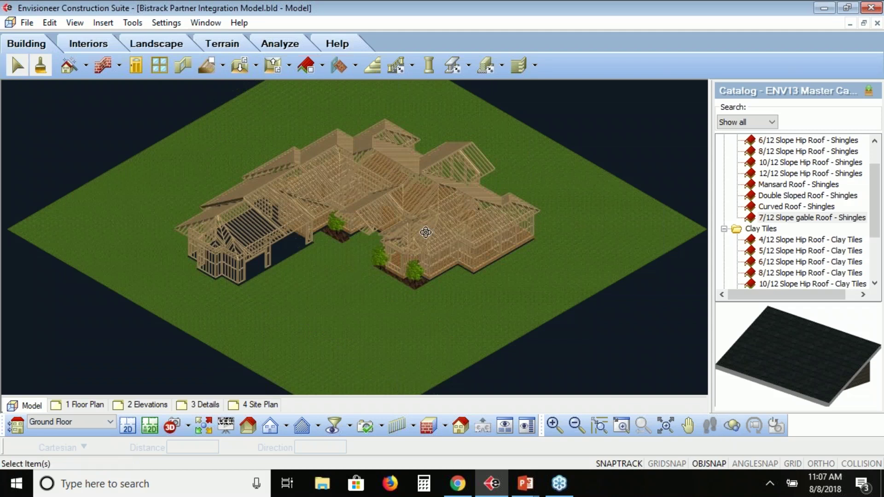
{"action": "left_click_drag", "start_coordinate": [425, 233], "coordinate": [428, 257]}
{"action": "left_click", "coordinate": [621, 425]}
{"action": "left_click_drag", "start_coordinate": [450, 212], "coordinate": [365, 255]}
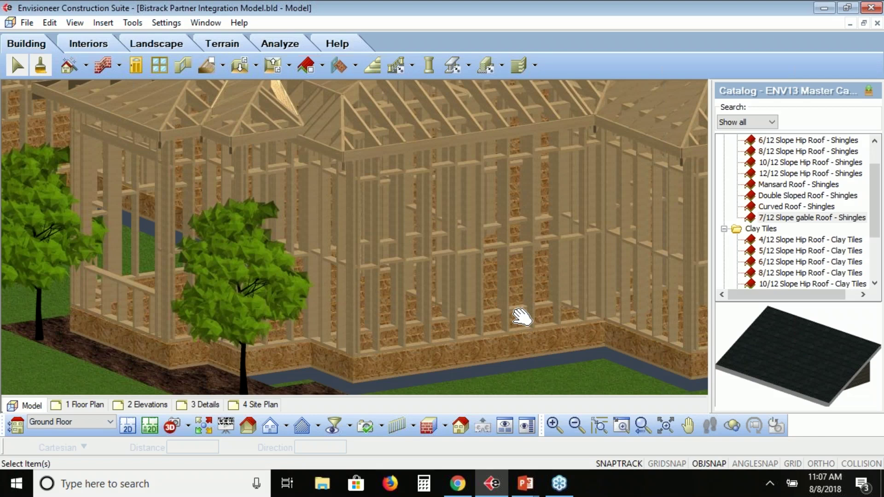
{"action": "left_click_drag", "start_coordinate": [249, 299], "coordinate": [179, 265]}
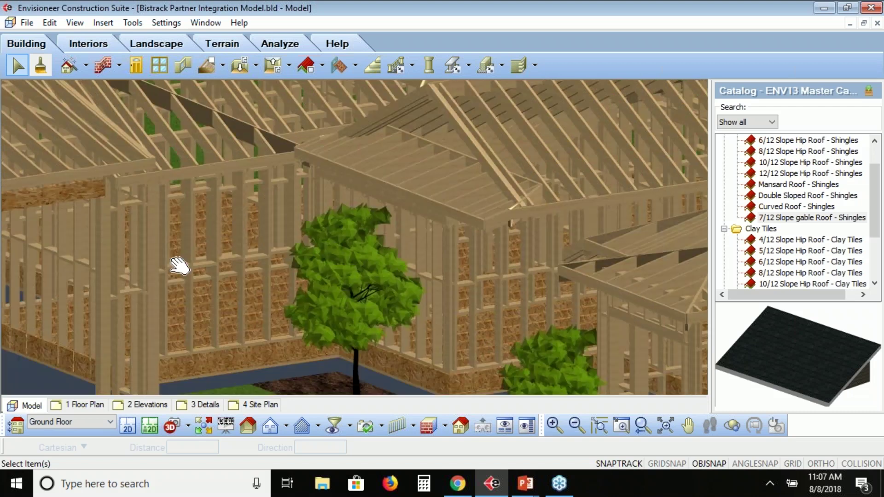
{"action": "left_click_drag", "start_coordinate": [180, 266], "coordinate": [286, 227]}
{"action": "right_click", "coordinate": [286, 227]}
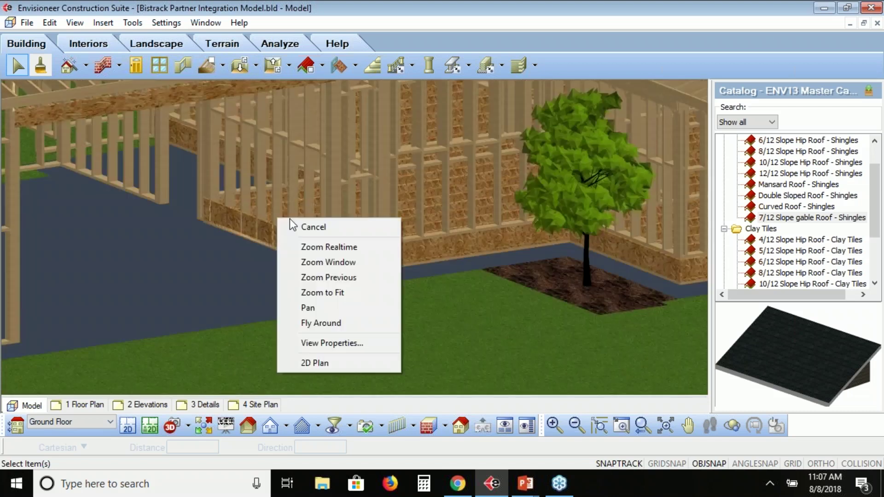
{"action": "left_click", "coordinate": [302, 227]}
{"action": "left_click", "coordinate": [74, 23]}
Step: Display all but framing and zoom out to show the whole finished house
{"action": "mouse_move", "coordinate": [94, 229]}
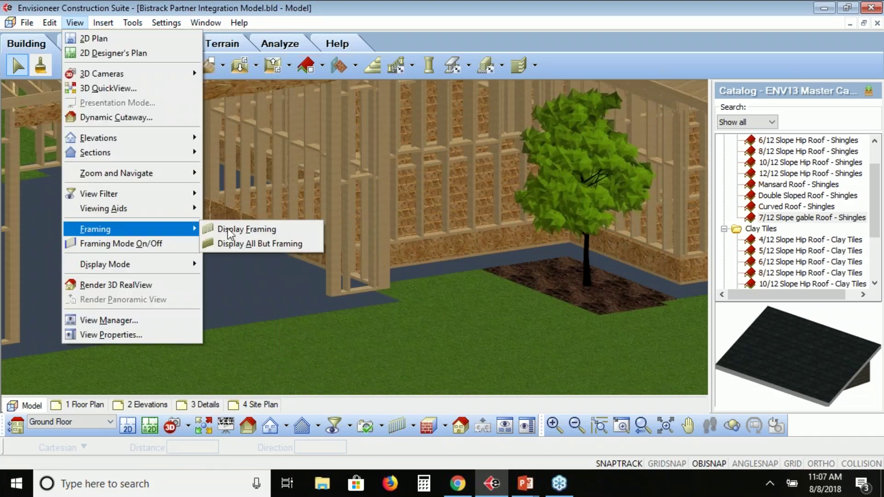
{"action": "left_click", "coordinate": [244, 248]}
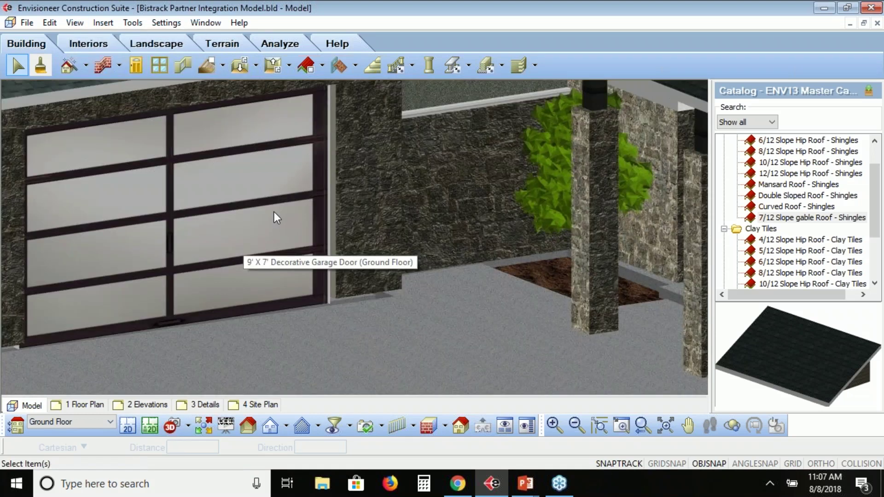
{"action": "left_click", "coordinate": [643, 428]}
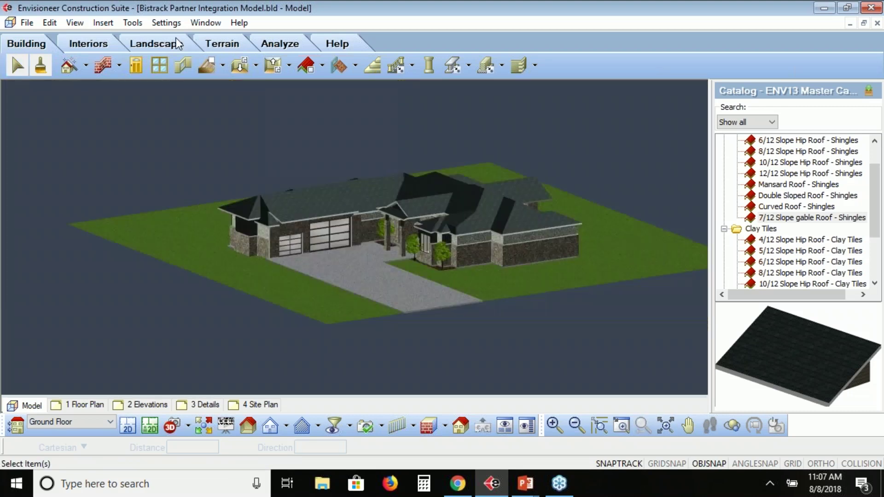
Step: Preview wall panels 2 and 34 in the Wall Panels list, then close it
{"action": "left_click", "coordinate": [133, 23]}
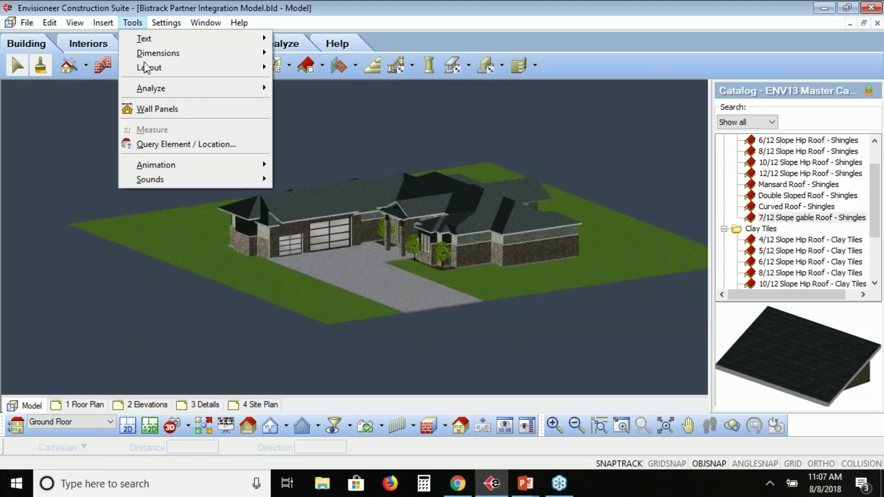
{"action": "left_click", "coordinate": [154, 109]}
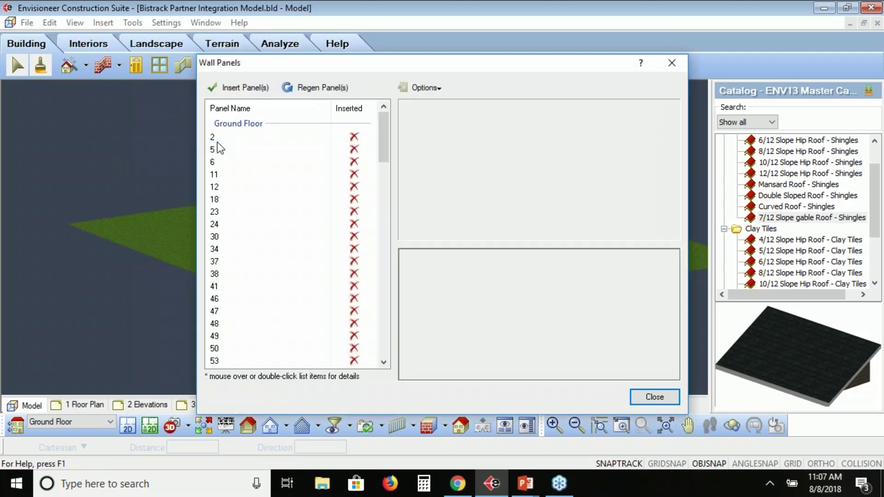
{"action": "left_click", "coordinate": [217, 139]}
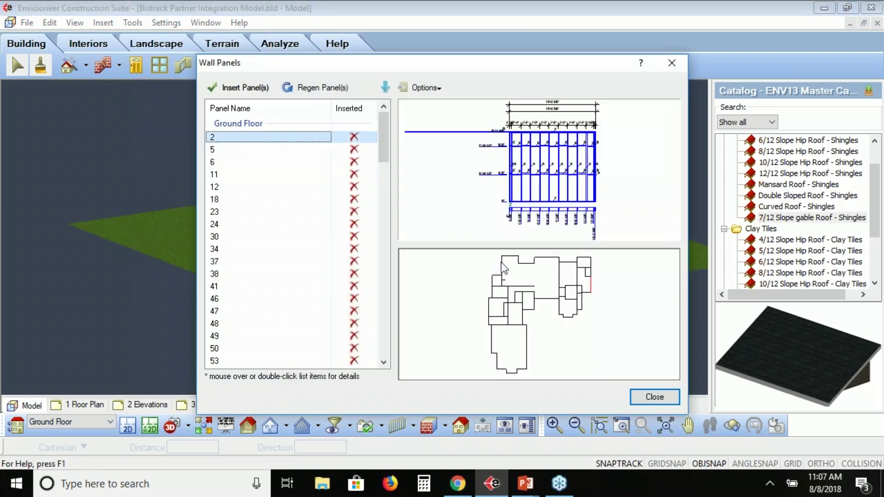
{"action": "left_click", "coordinate": [214, 249]}
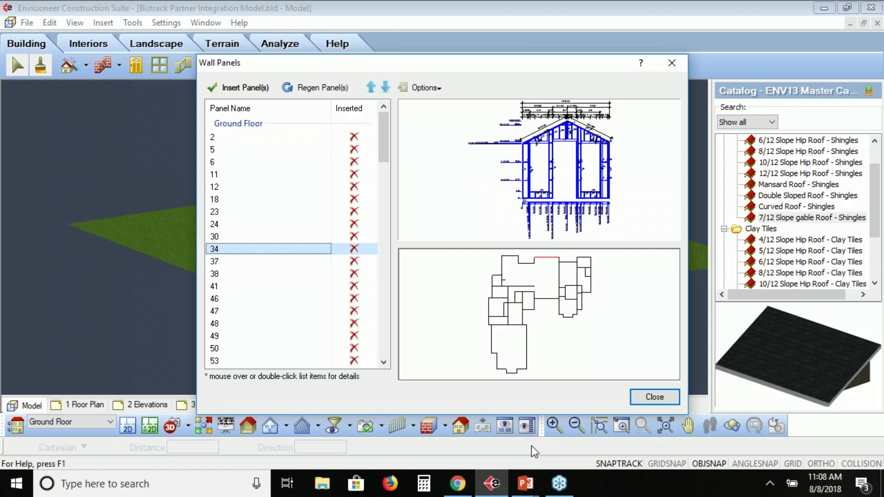
{"action": "left_click", "coordinate": [655, 397]}
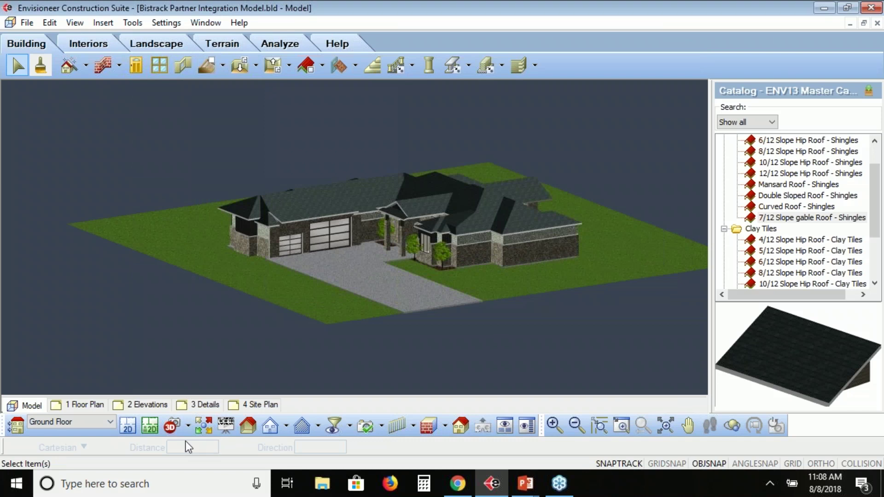
{"action": "left_click", "coordinate": [187, 426]}
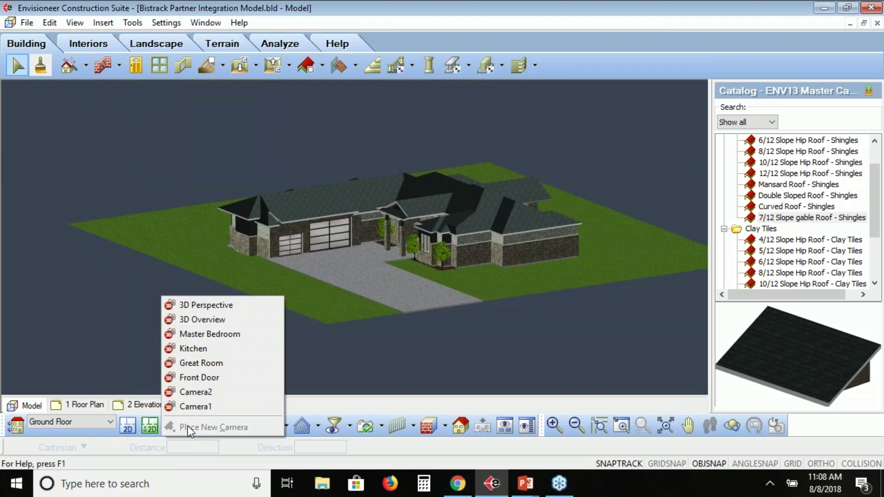
Step: Switch to the Great Room camera and walk the view down toward the hardwood floor
{"action": "left_click", "coordinate": [228, 363]}
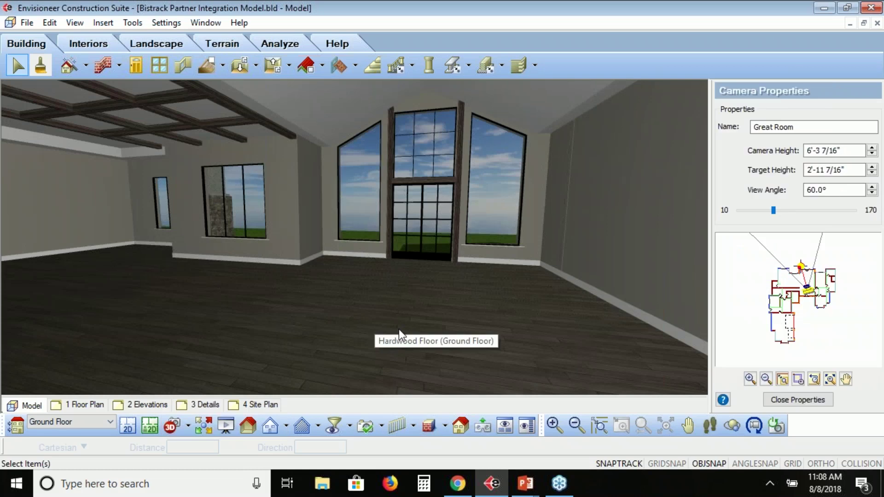
{"action": "left_click", "coordinate": [400, 330]}
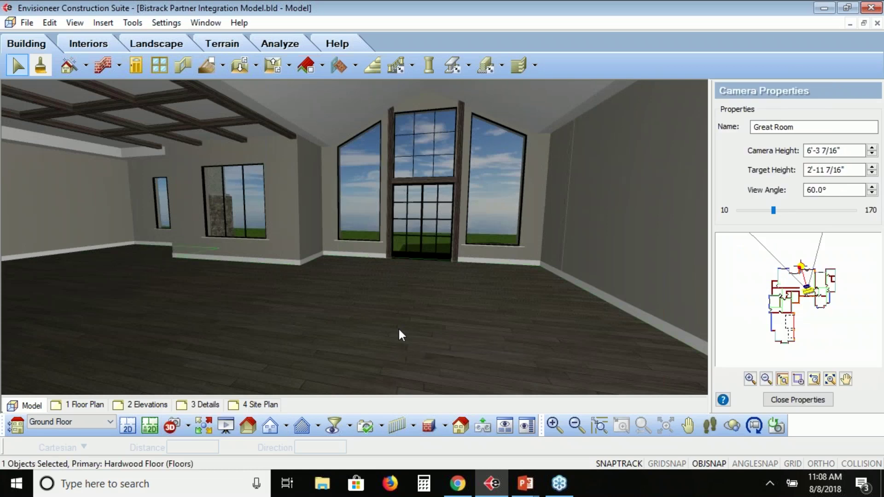
{"action": "left_click", "coordinate": [709, 426]}
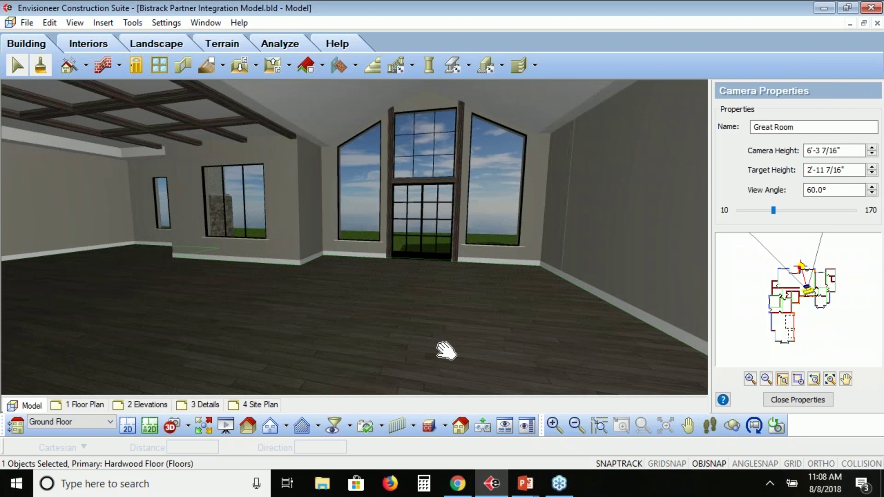
{"action": "left_click_drag", "start_coordinate": [447, 297], "coordinate": [437, 325]}
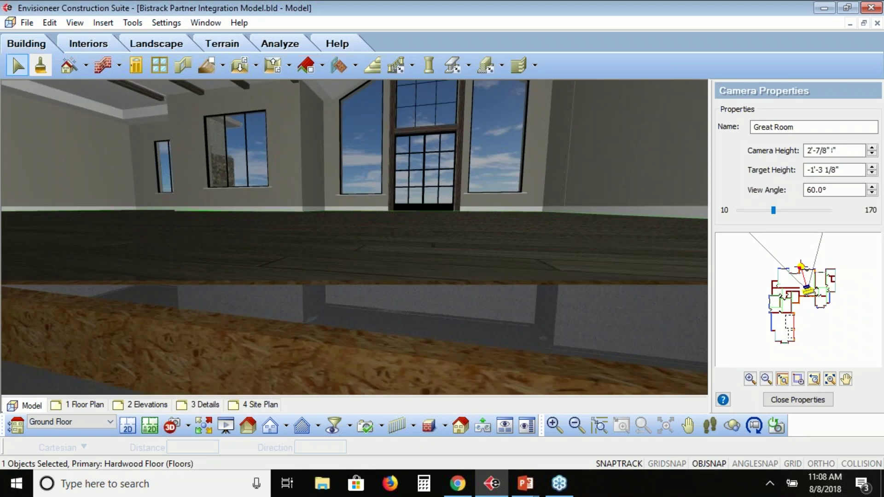
{"action": "right_click", "coordinate": [407, 142]}
{"action": "left_click", "coordinate": [441, 153]}
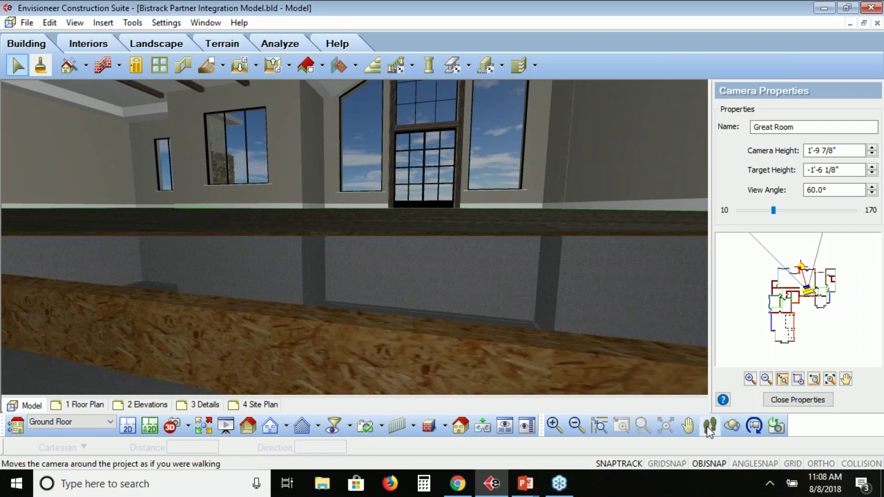
Step: Pan the camera up to about 6'-9 11/16" so the tall windows fill the view
{"action": "left_click", "coordinate": [688, 426]}
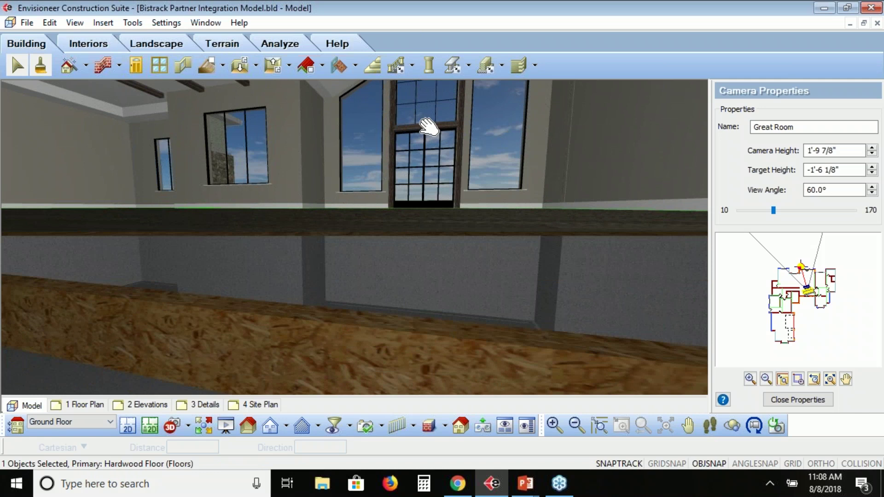
{"action": "left_click_drag", "start_coordinate": [428, 127], "coordinate": [383, 249]}
{"action": "right_click", "coordinate": [383, 249]}
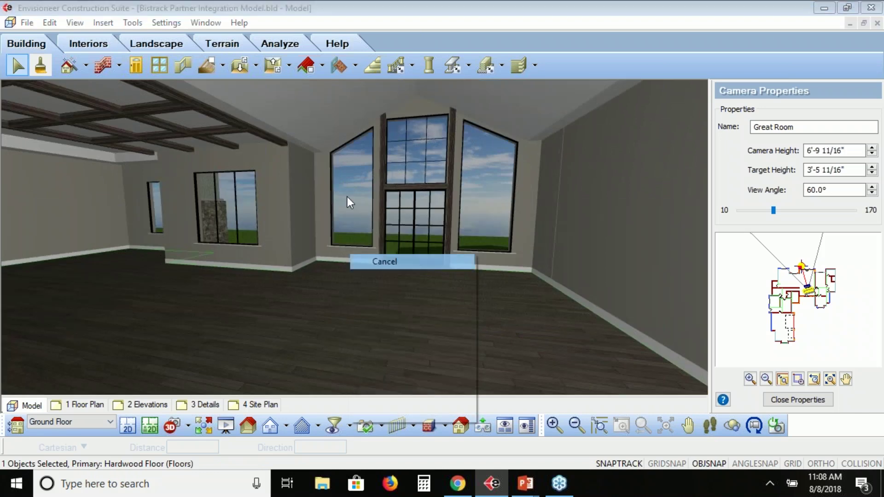
{"action": "left_click", "coordinate": [347, 202]}
{"action": "double_click", "coordinate": [347, 195]}
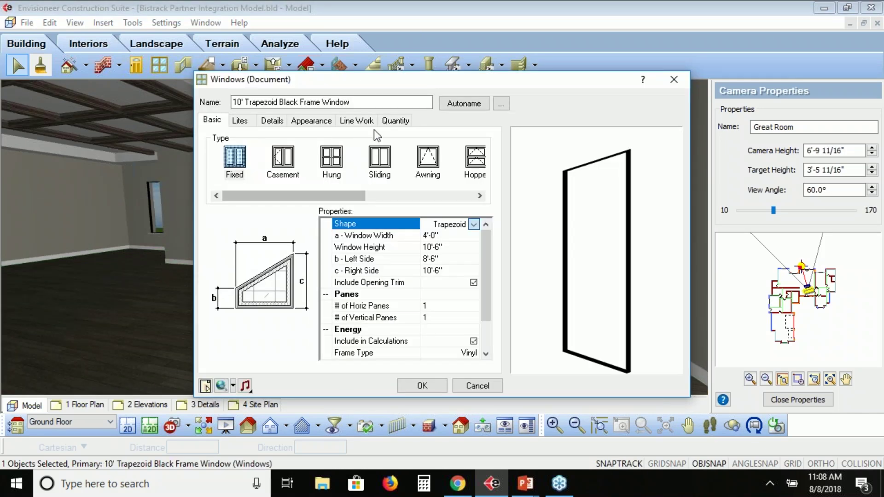
{"action": "left_click", "coordinate": [394, 119]}
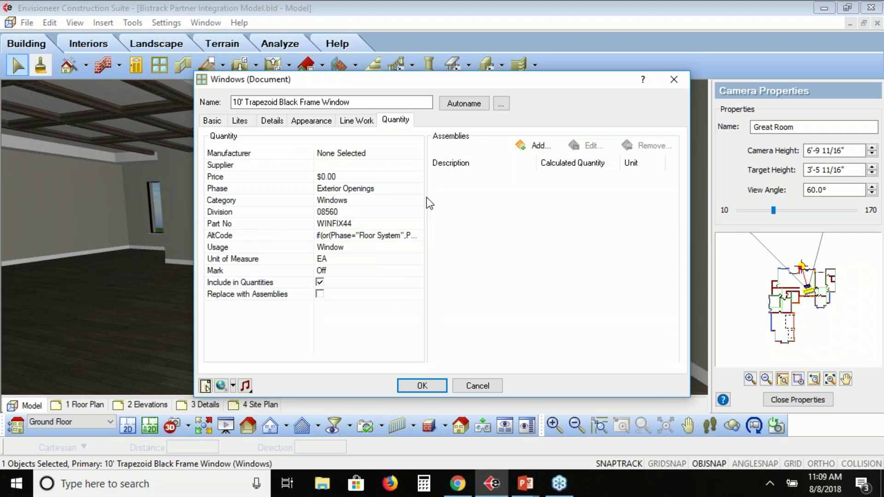
{"action": "left_click", "coordinate": [362, 223]}
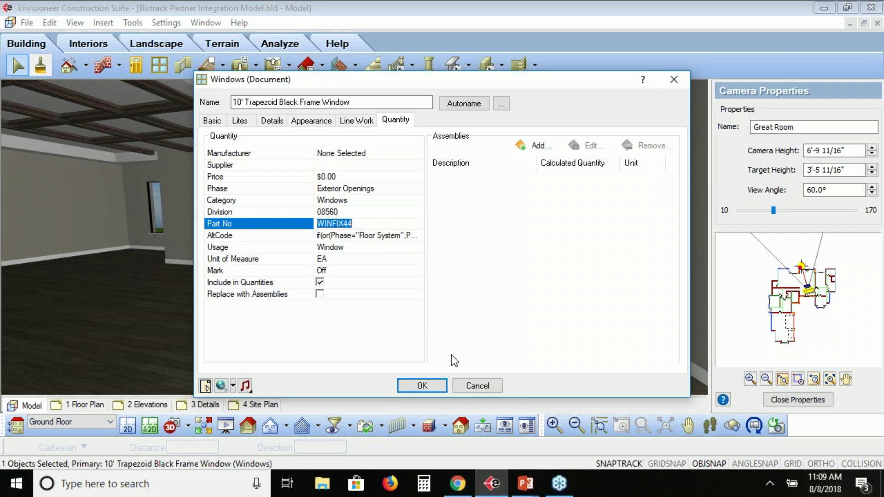
{"action": "left_click", "coordinate": [239, 285]}
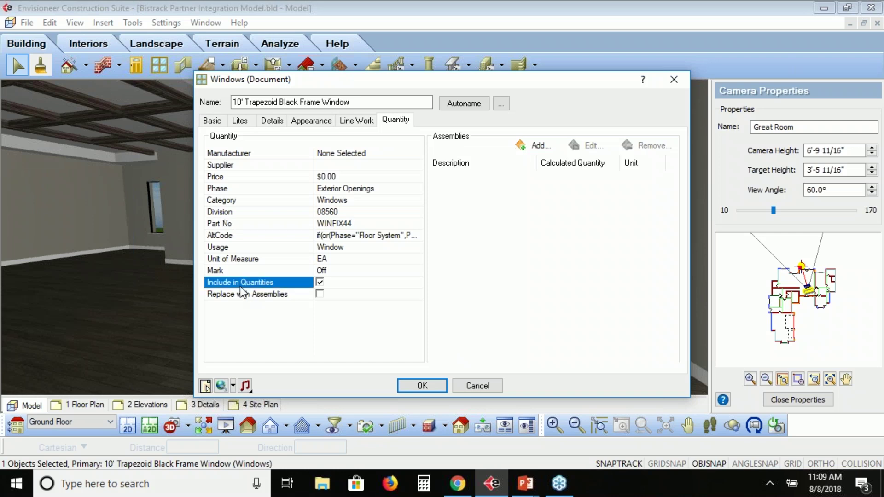
{"action": "left_click", "coordinate": [320, 283]}
{"action": "left_click", "coordinate": [480, 387]}
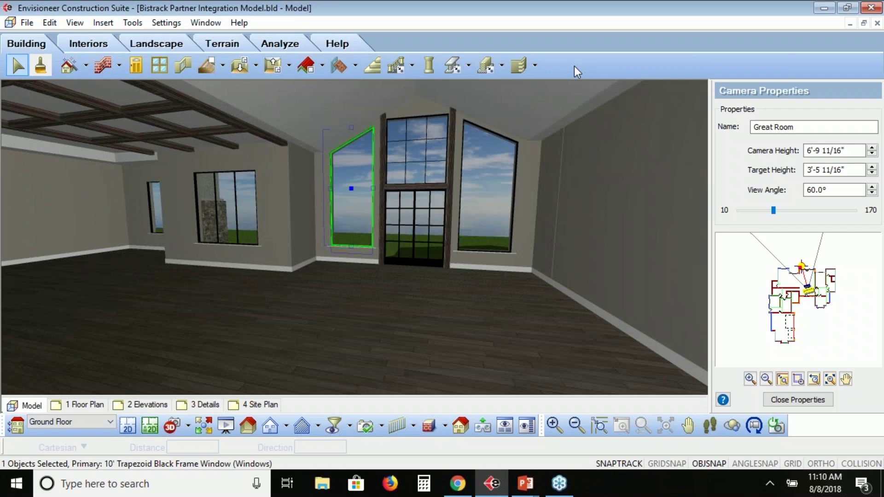
{"action": "left_click", "coordinate": [17, 66]}
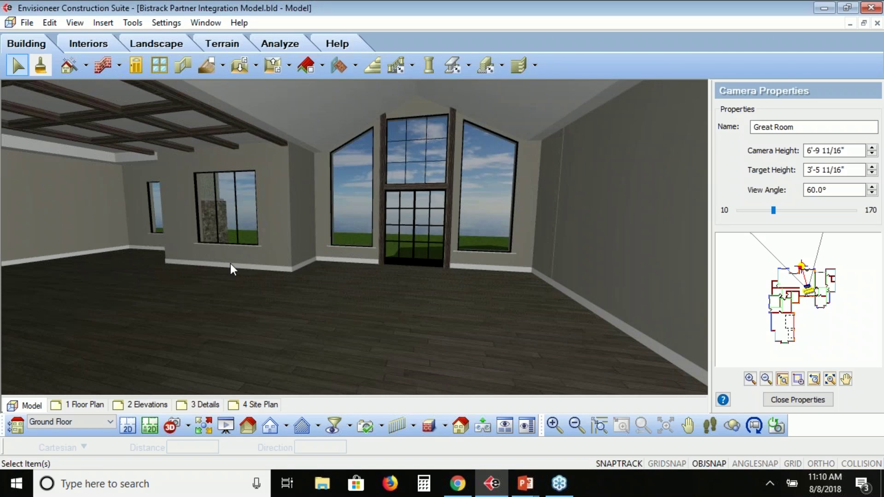
Step: Switch to the 2D floor plan and zoom-window into the Great Room at the top
{"action": "left_click", "coordinate": [128, 428]}
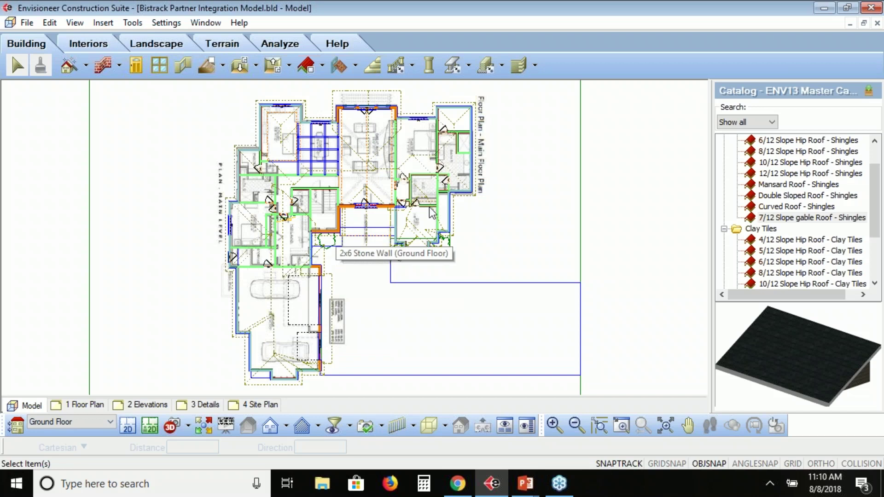
{"action": "left_click", "coordinate": [622, 432]}
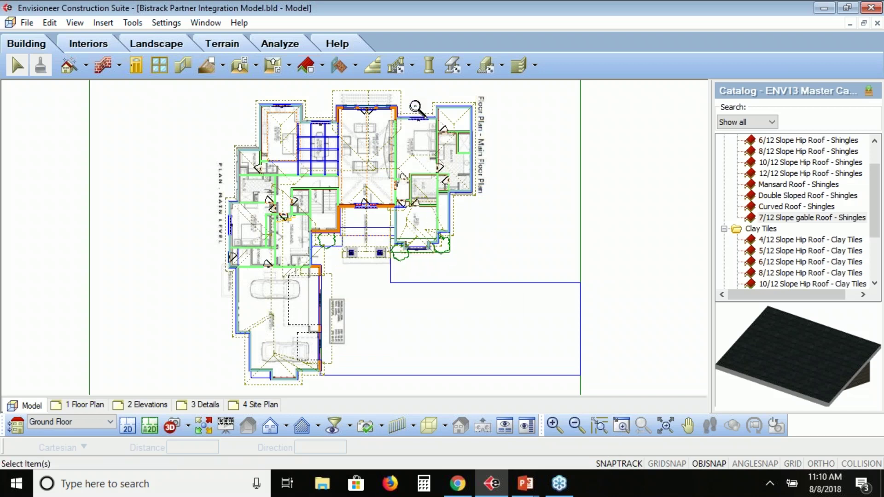
{"action": "left_click_drag", "start_coordinate": [414, 104], "coordinate": [327, 189]}
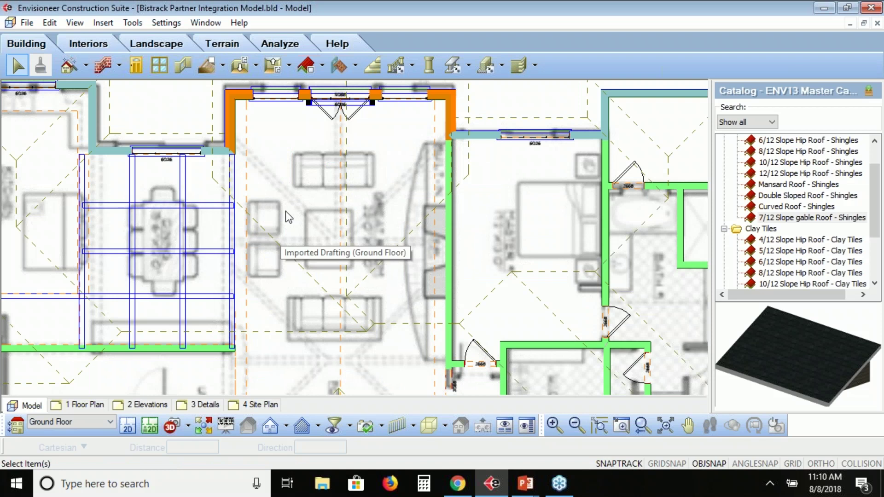
{"action": "left_click", "coordinate": [27, 24]}
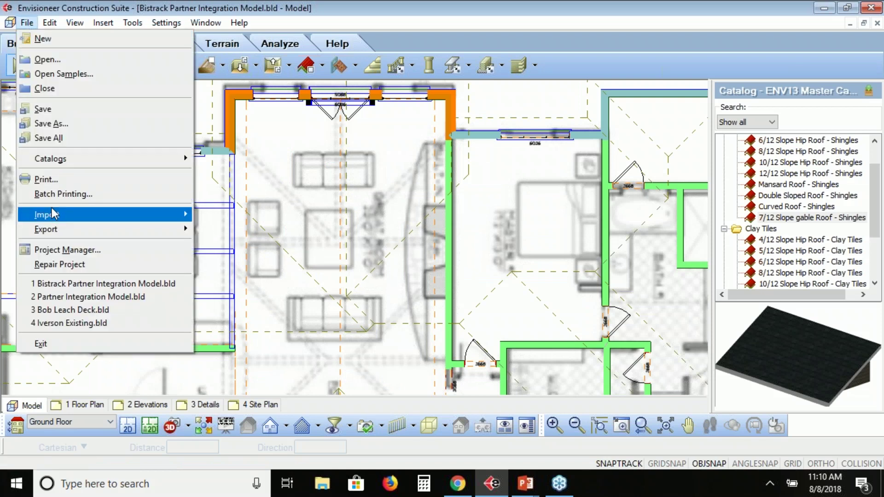
{"action": "mouse_move", "coordinate": [54, 213]}
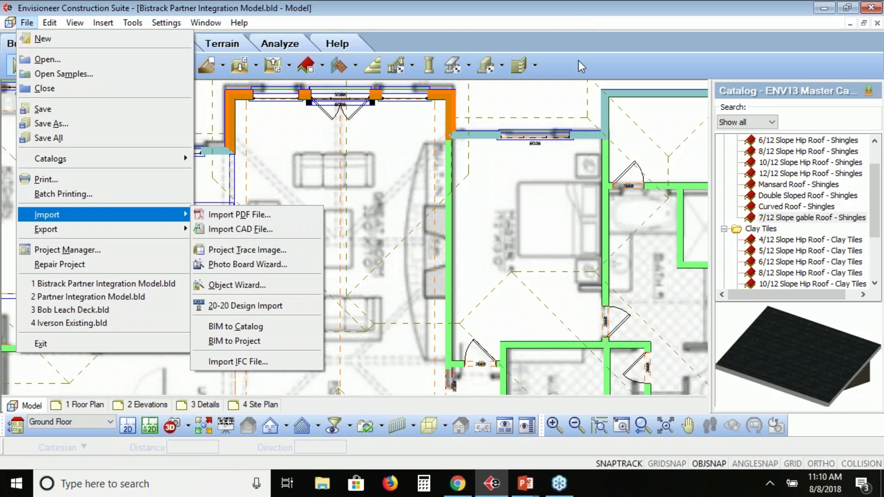
{"action": "left_click", "coordinate": [27, 23]}
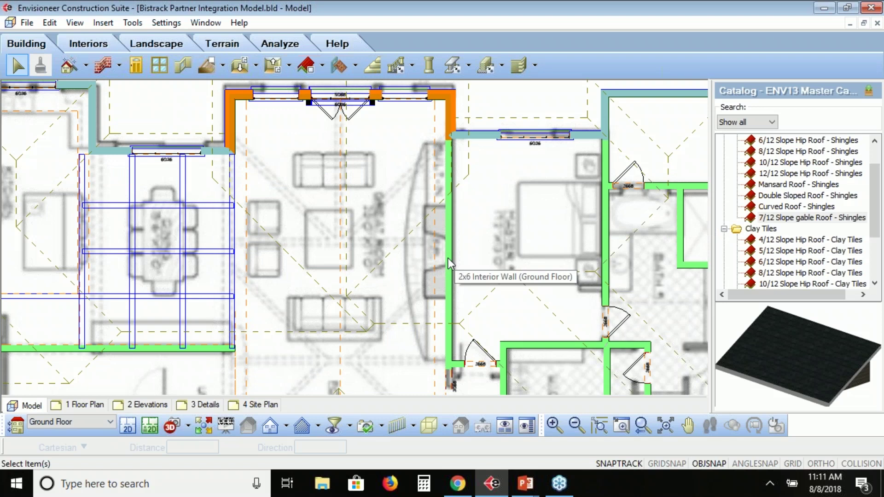
Step: Zoom Previous to show the entire ground-floor plan with its imported drafting
{"action": "left_click", "coordinate": [620, 426]}
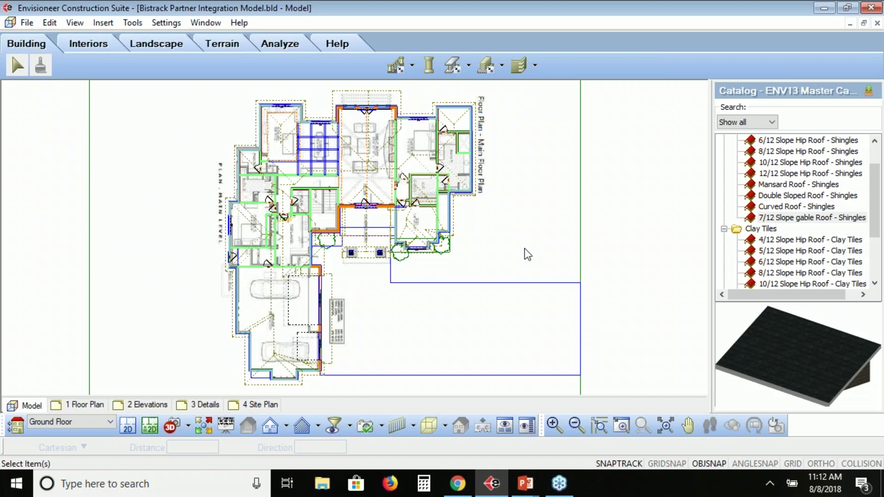
{"action": "left_click", "coordinate": [138, 23]}
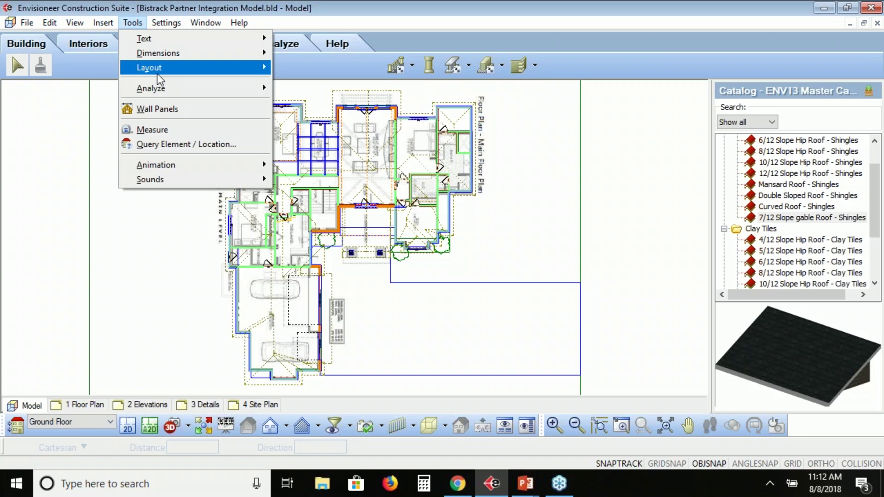
Step: Run Tools > Analyze > Generate Quote to send the house model to Quote Generator
{"action": "mouse_move", "coordinate": [174, 88]}
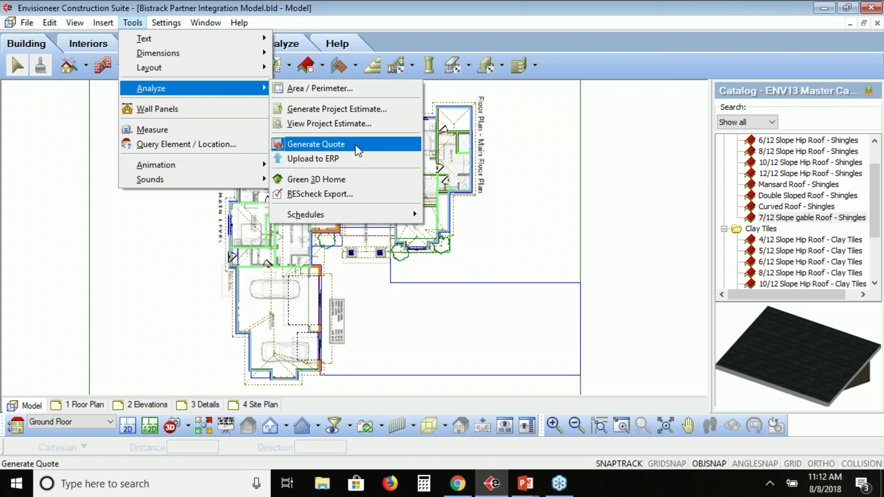
{"action": "left_click", "coordinate": [357, 147]}
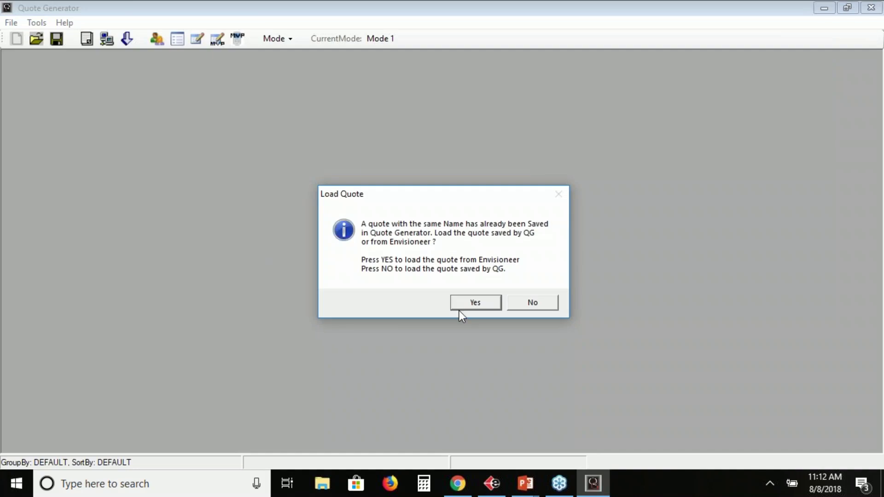
Step: Load the Envisioneer version of the quote and dismiss the $0 cost warning, showing 59,794.98 total
{"action": "left_click", "coordinate": [466, 303]}
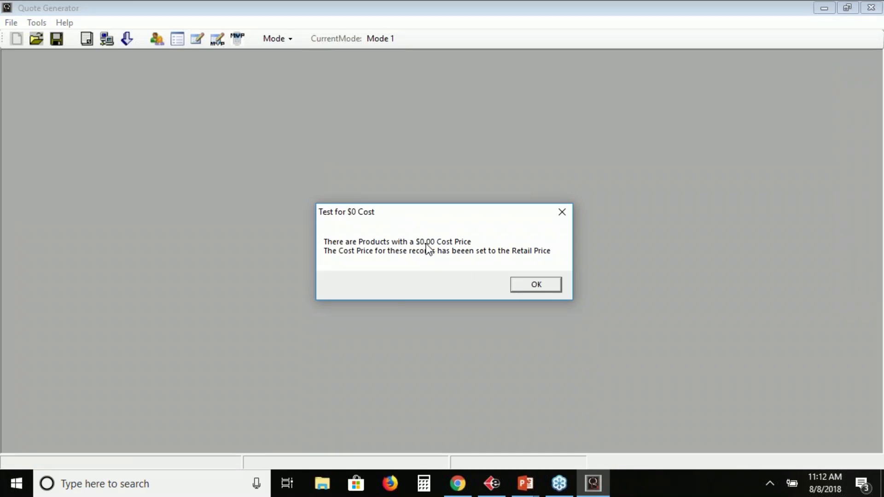
{"action": "left_click", "coordinate": [535, 288]}
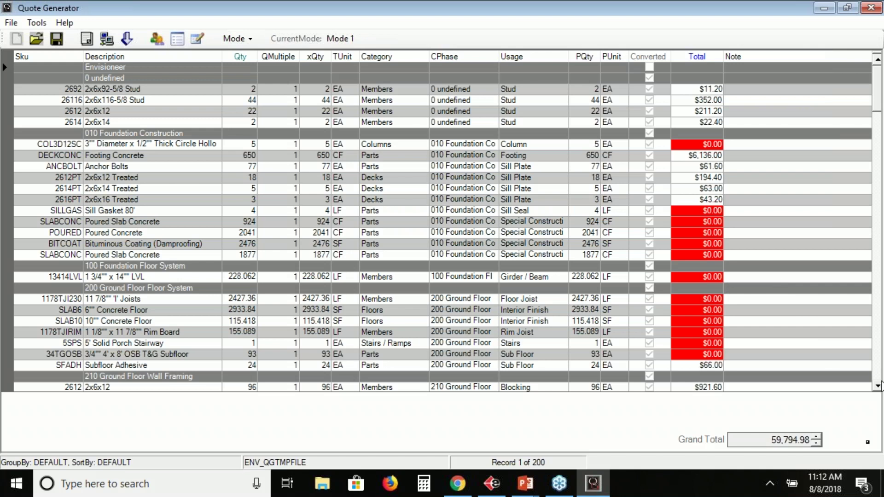
{"action": "left_click", "coordinate": [877, 386]}
{"action": "left_click", "coordinate": [877, 387]}
{"action": "left_click", "coordinate": [877, 386]}
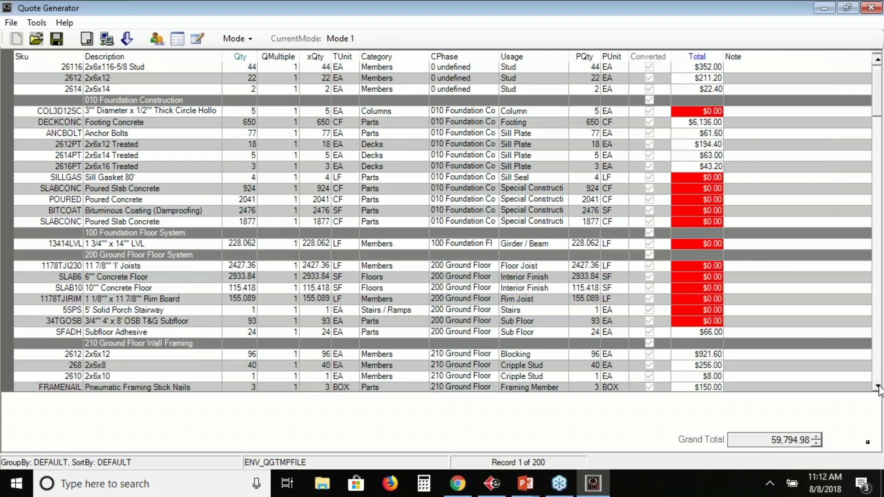
{"action": "left_click", "coordinate": [877, 387]}
{"action": "left_click", "coordinate": [877, 387]}
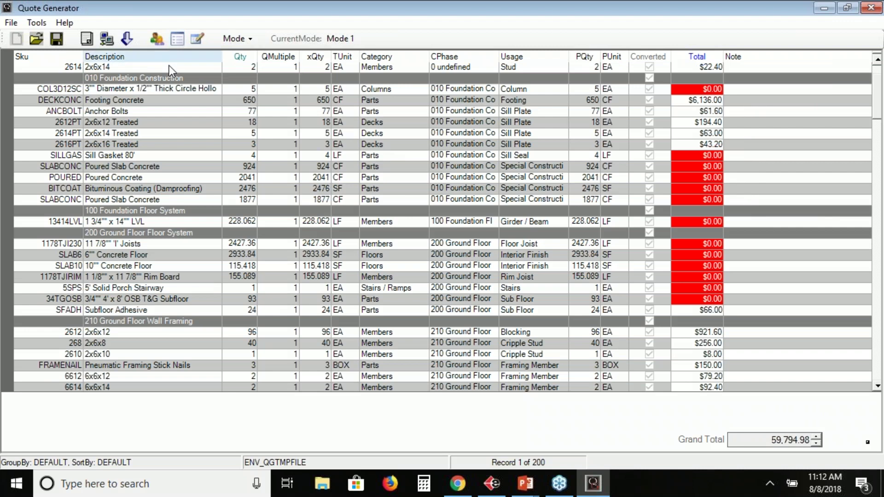
{"action": "left_click", "coordinate": [90, 78]}
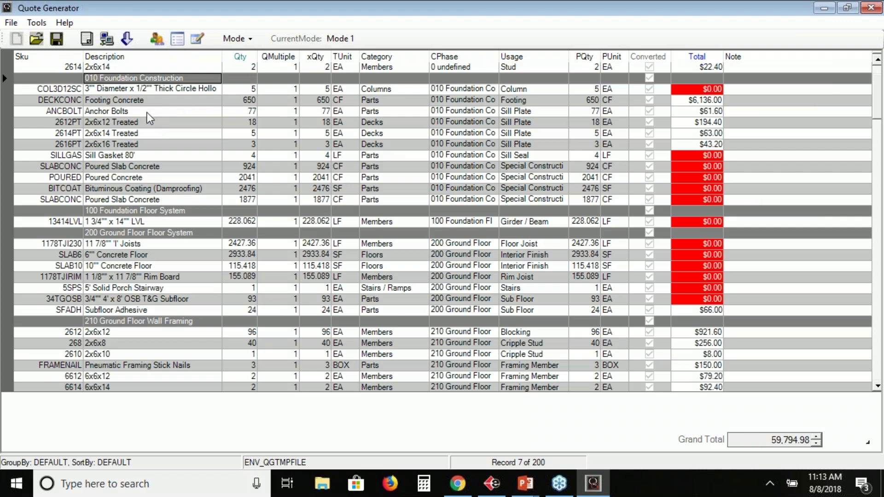
{"action": "left_click", "coordinate": [127, 113]}
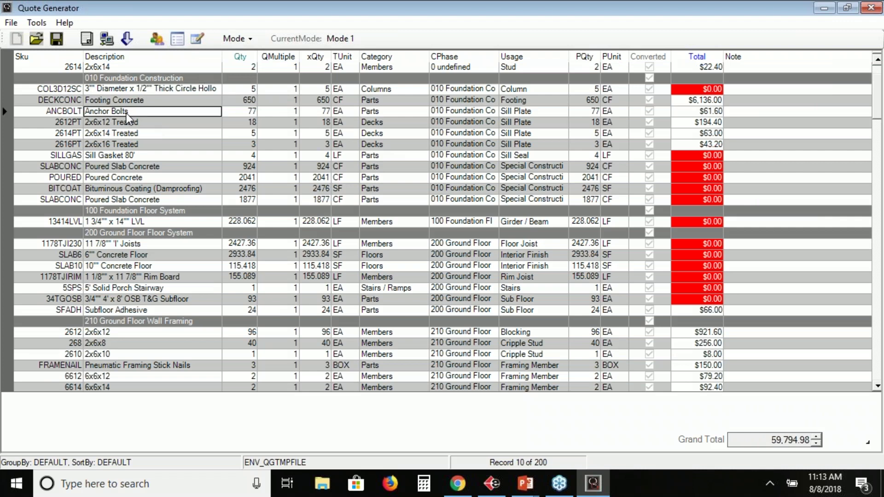
{"action": "left_click", "coordinate": [242, 111]}
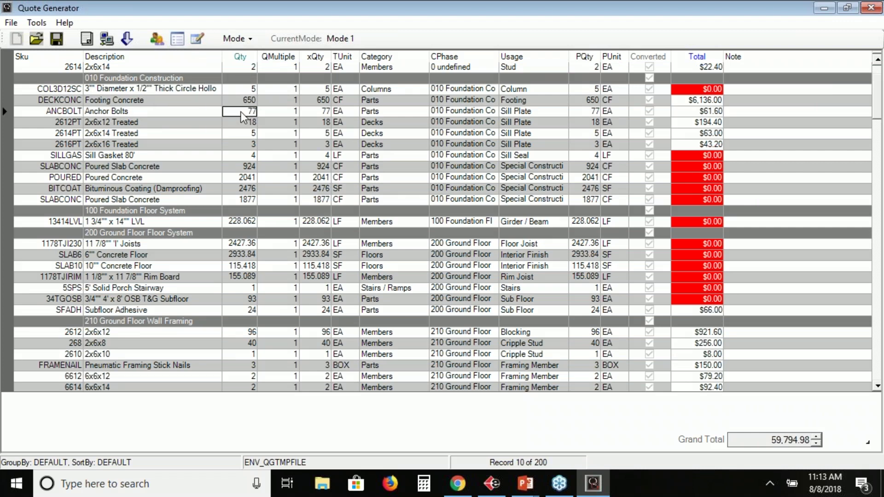
{"action": "left_click", "coordinate": [529, 113]}
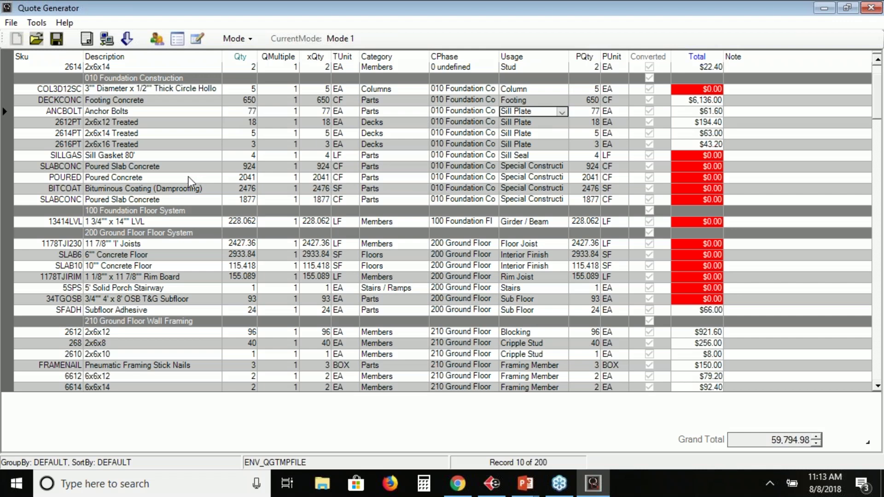
{"action": "left_click", "coordinate": [142, 169]}
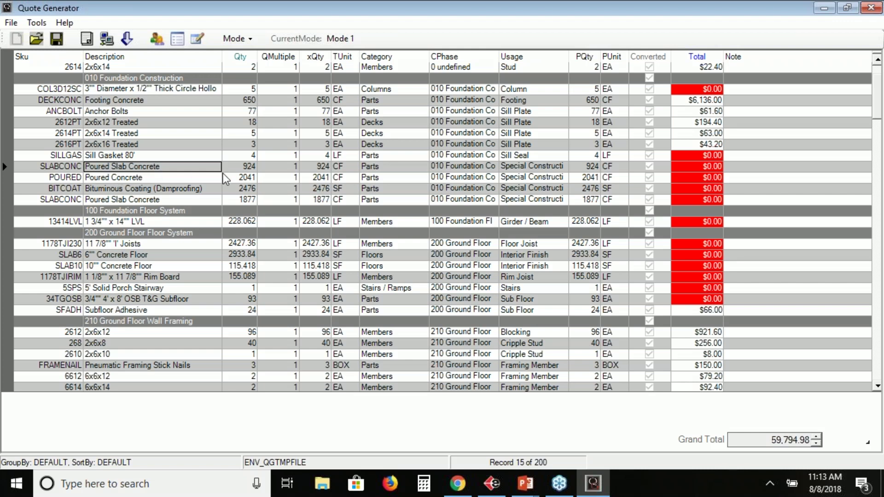
{"action": "left_click", "coordinate": [237, 168]}
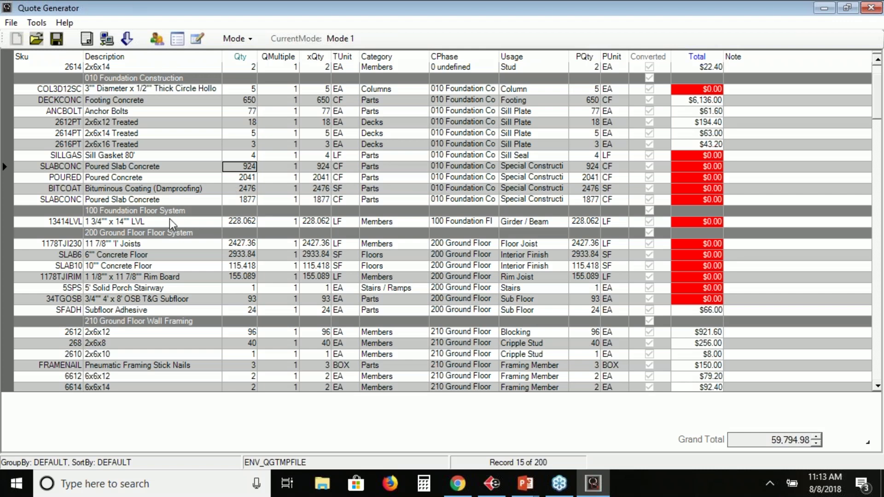
{"action": "left_click", "coordinate": [164, 223]}
{"action": "left_click", "coordinate": [162, 245]}
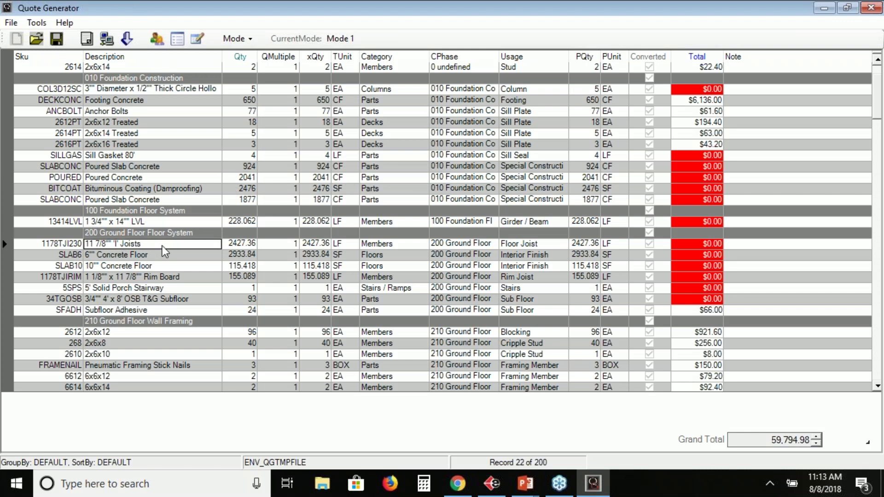
{"action": "left_click", "coordinate": [173, 278]}
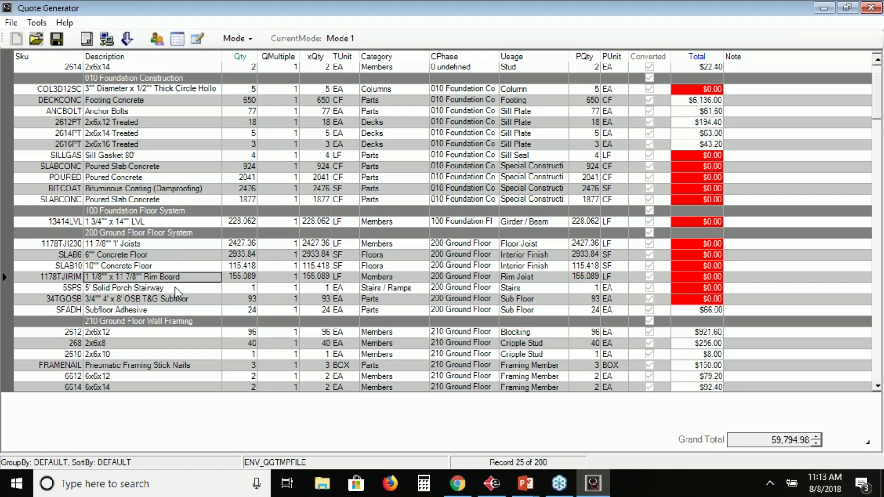
{"action": "left_click", "coordinate": [175, 287]}
{"action": "left_click", "coordinate": [195, 300]}
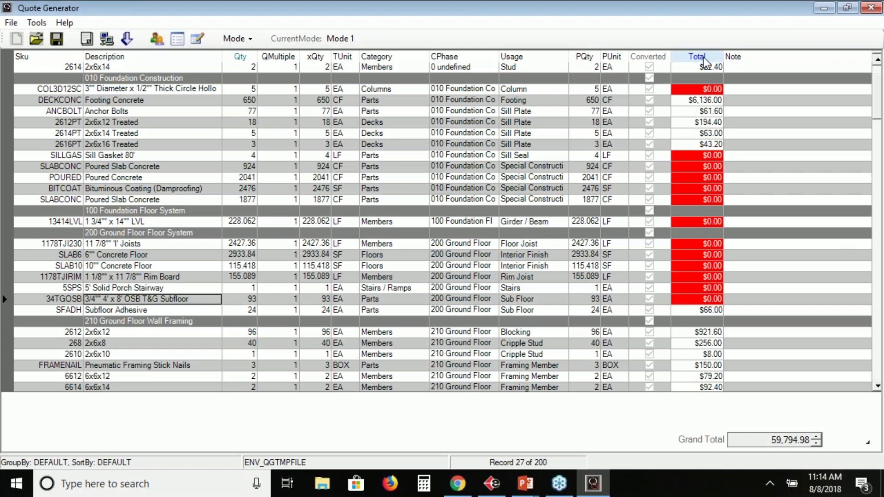
Step: Scroll down to the 210 Ground Floor Wall Framing items and select the FRAMENAIL stick nails row
{"action": "left_click", "coordinate": [702, 182]}
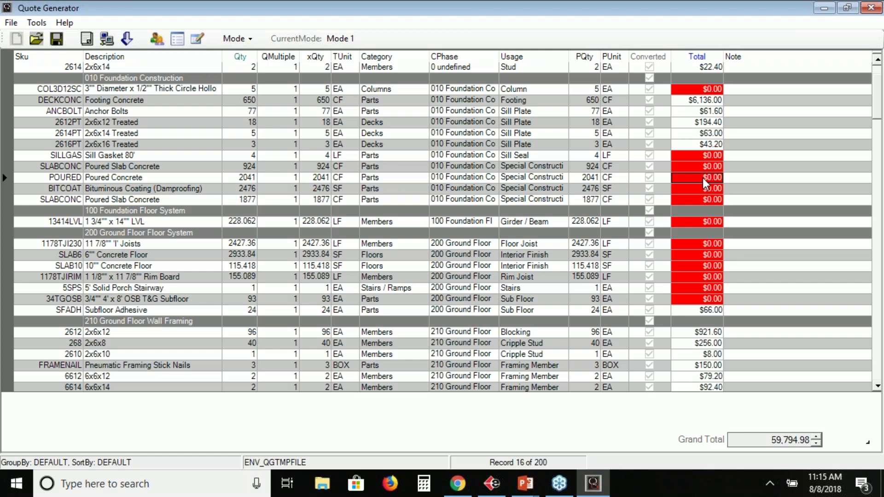
{"action": "left_click_drag", "start_coordinate": [878, 387], "coordinate": [878, 391]}
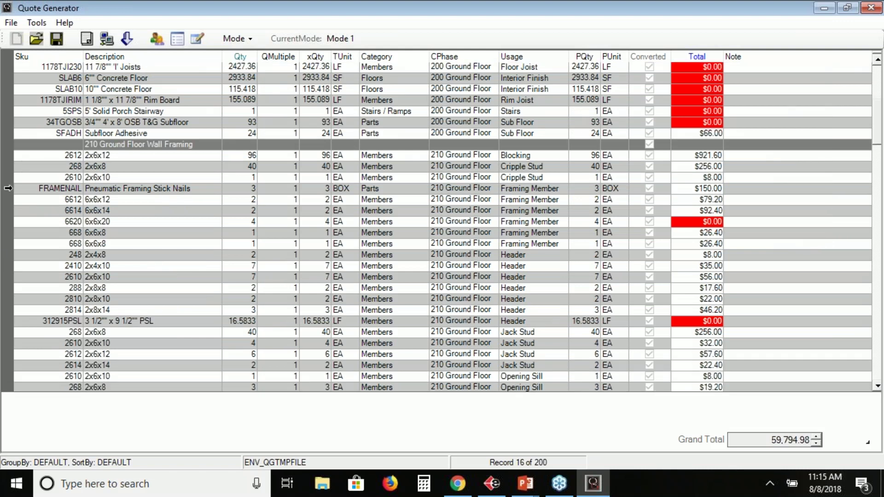
{"action": "left_click", "coordinate": [7, 189]}
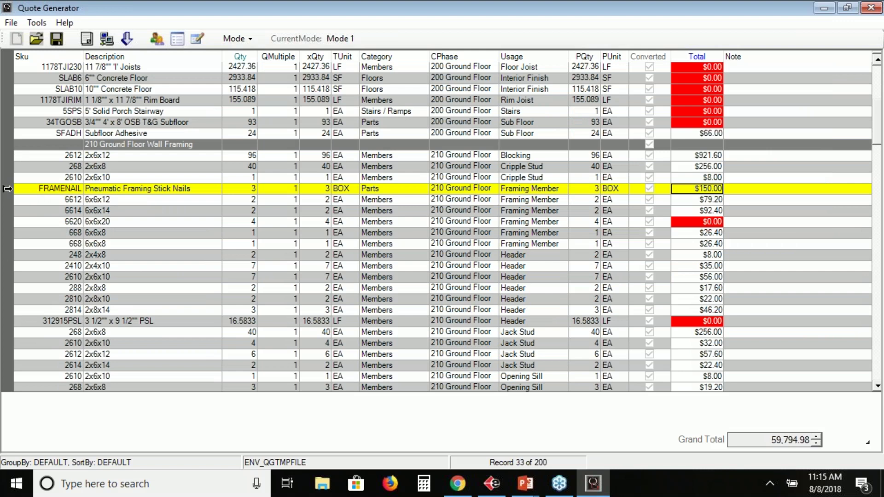
{"action": "right_click", "coordinate": [7, 188]}
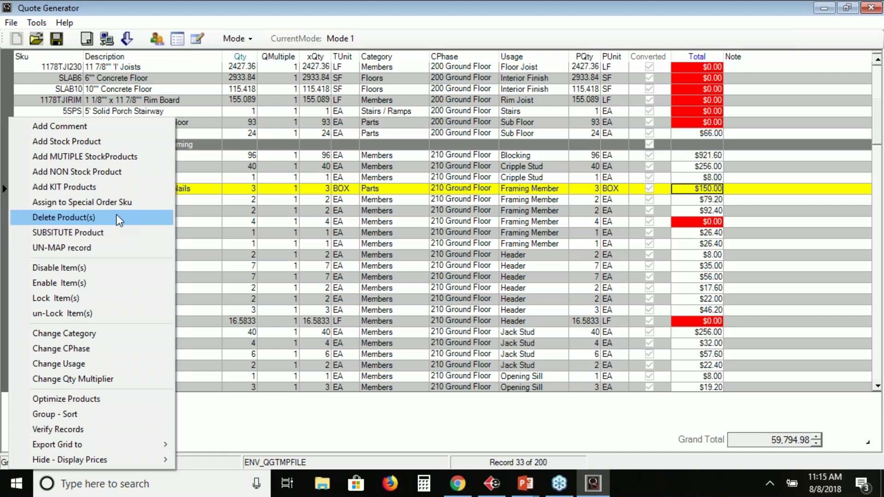
{"action": "left_click", "coordinate": [878, 388]}
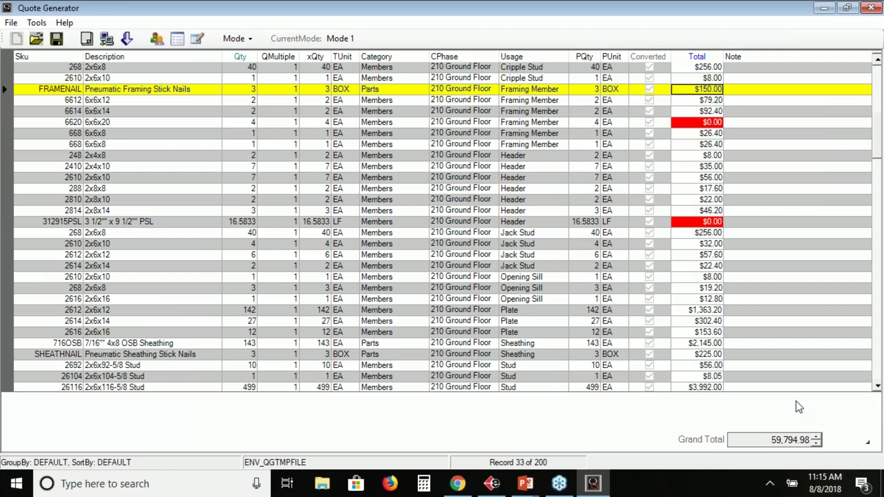
Step: Export the quote under the name QGTMPFILE with BisTrack as the destination application
{"action": "left_click", "coordinate": [11, 23]}
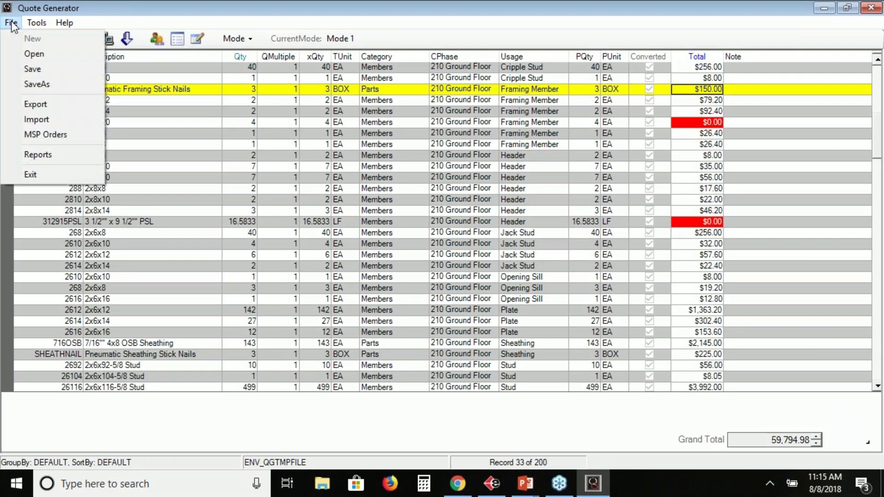
{"action": "left_click", "coordinate": [37, 109]}
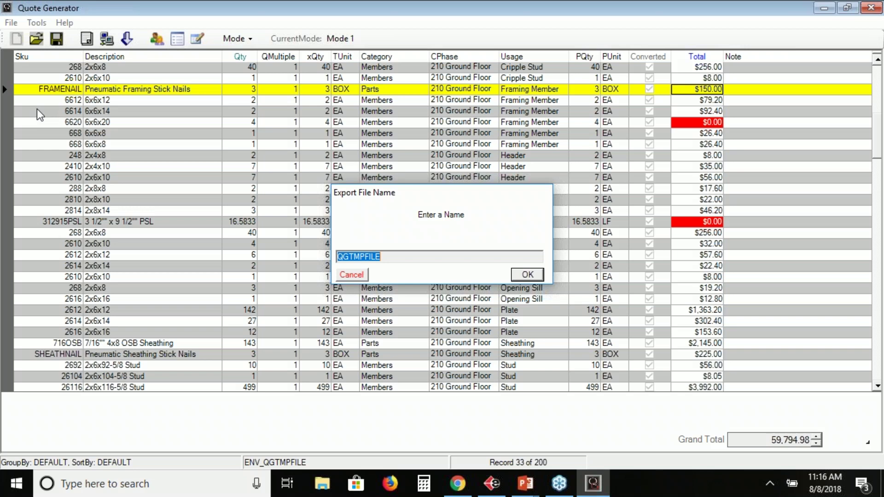
{"action": "left_click", "coordinate": [527, 274]}
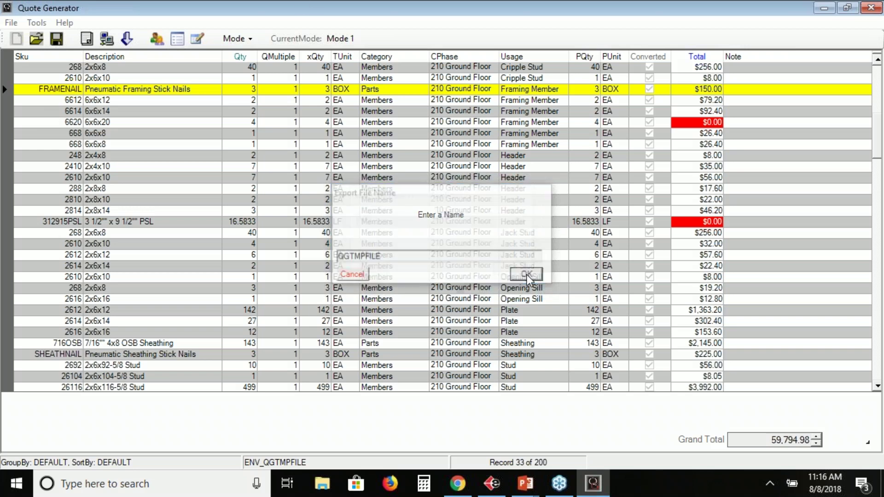
{"action": "left_click", "coordinate": [523, 219]}
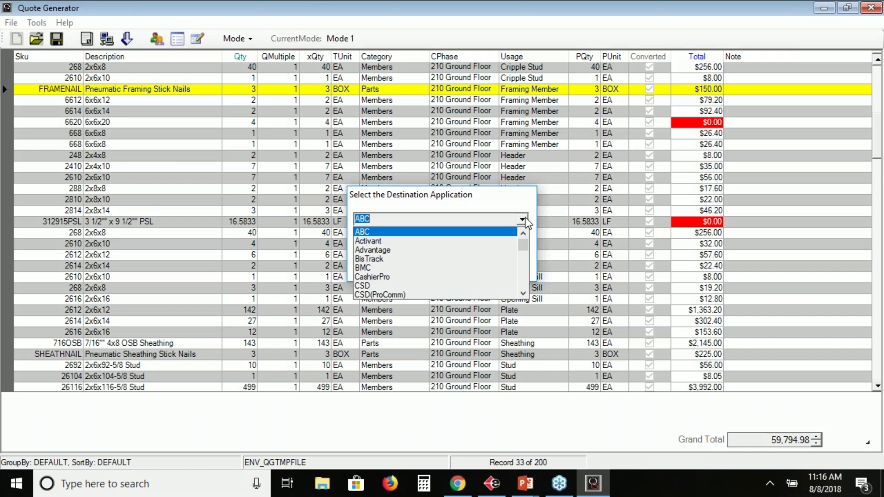
{"action": "left_click", "coordinate": [439, 260]}
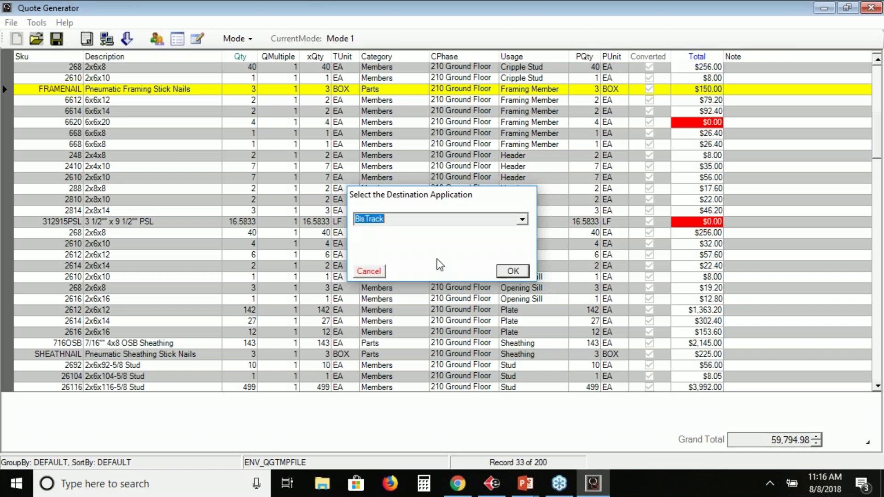
{"action": "left_click", "coordinate": [509, 272]}
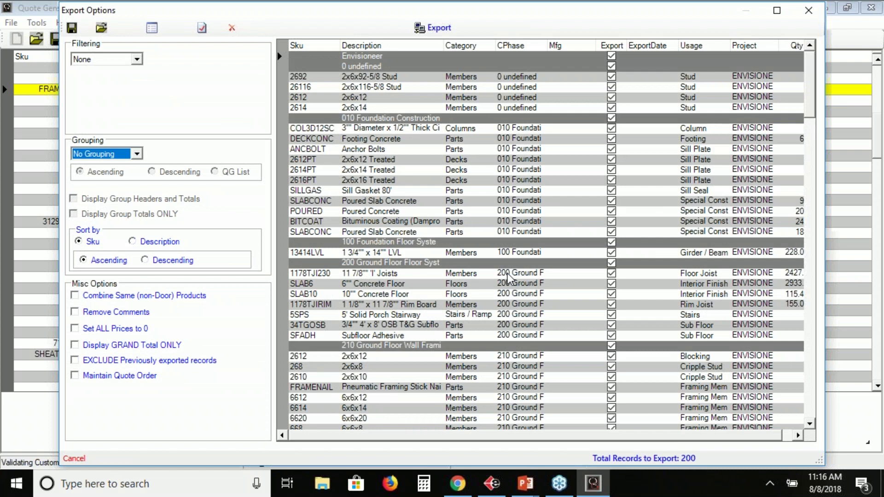
Step: Keep No Grouping, look over the wall framing records, and export all 200 records
{"action": "left_click", "coordinate": [136, 157]}
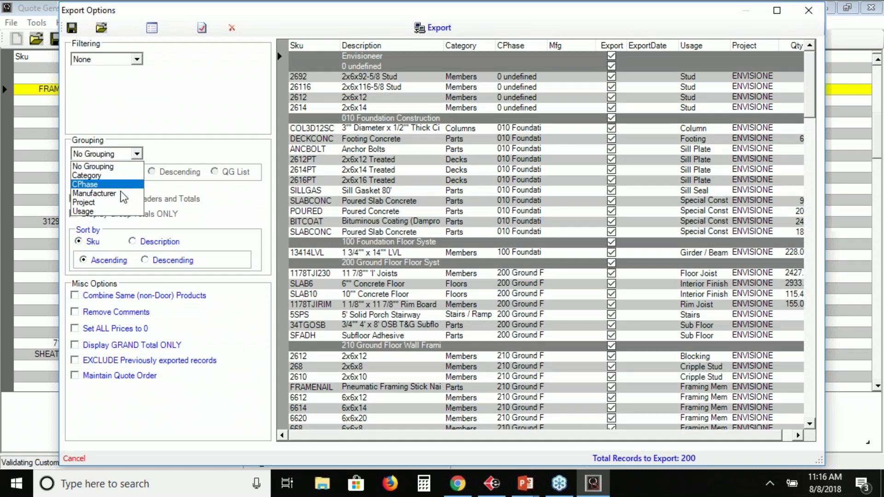
{"action": "left_click", "coordinate": [174, 124]}
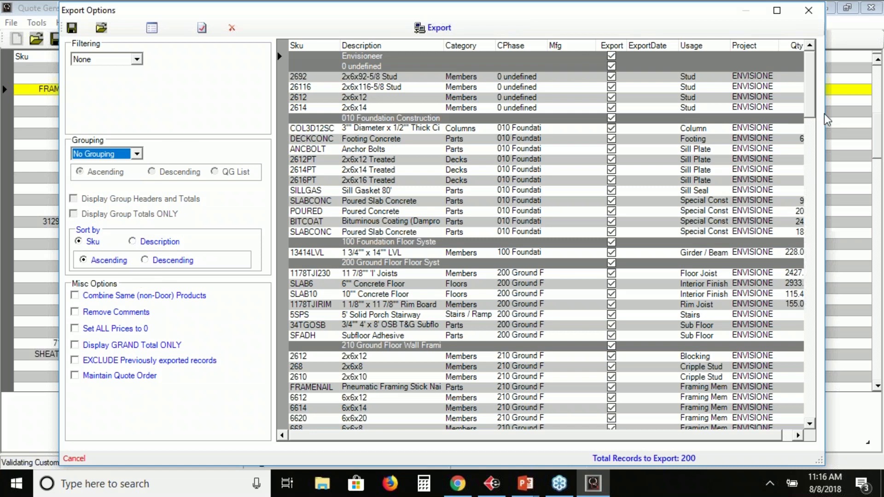
{"action": "scroll", "coordinate": [809, 105], "scroll_direction": "down", "scroll_amount": 6}
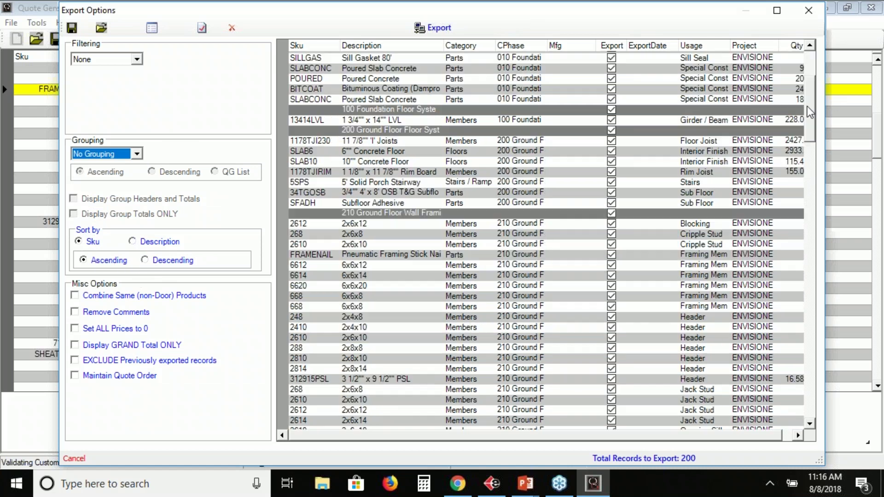
{"action": "left_click", "coordinate": [360, 148]}
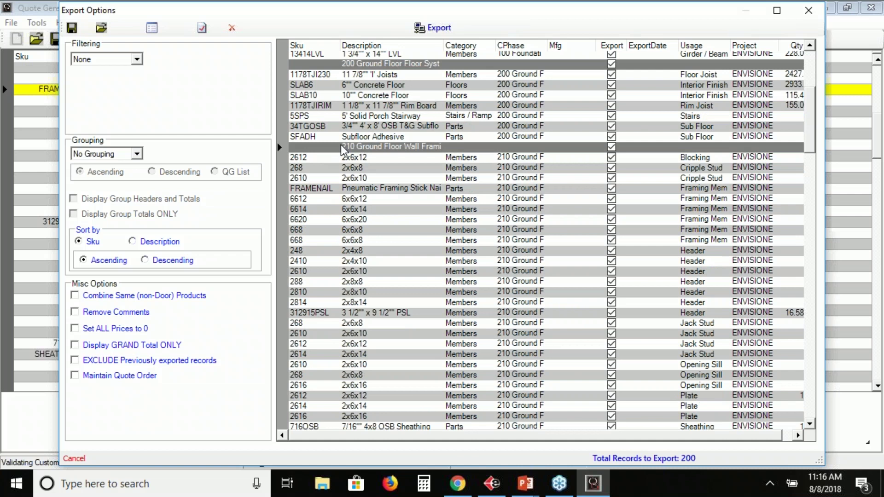
{"action": "left_click", "coordinate": [434, 29]}
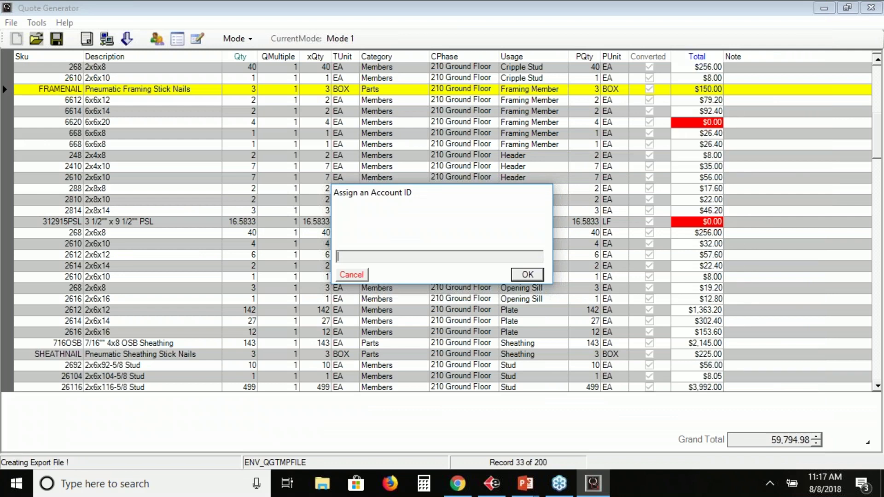
Step: Enter the account ID, set the BisTrack quote type to Quote, and create ENV_QGTMPFILE.xml
{"action": "type", "text": "123456"}
{"action": "left_click", "coordinate": [530, 275]}
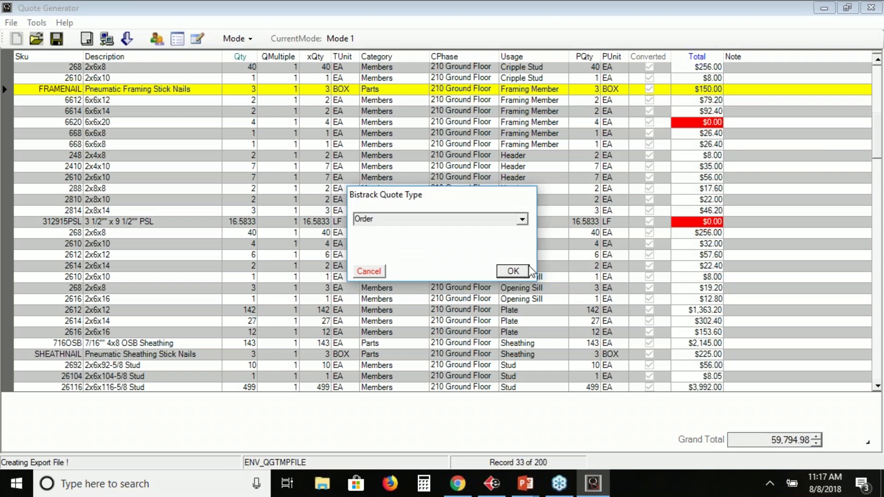
{"action": "left_click", "coordinate": [521, 220]}
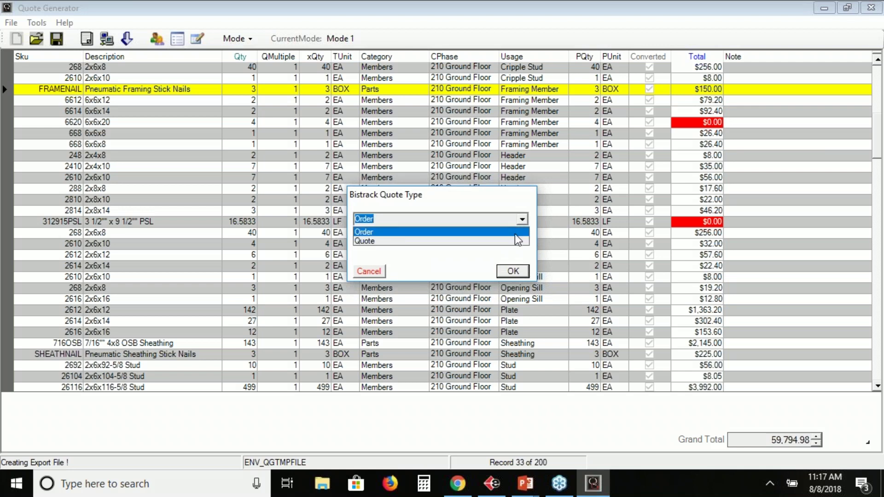
{"action": "left_click", "coordinate": [513, 240]}
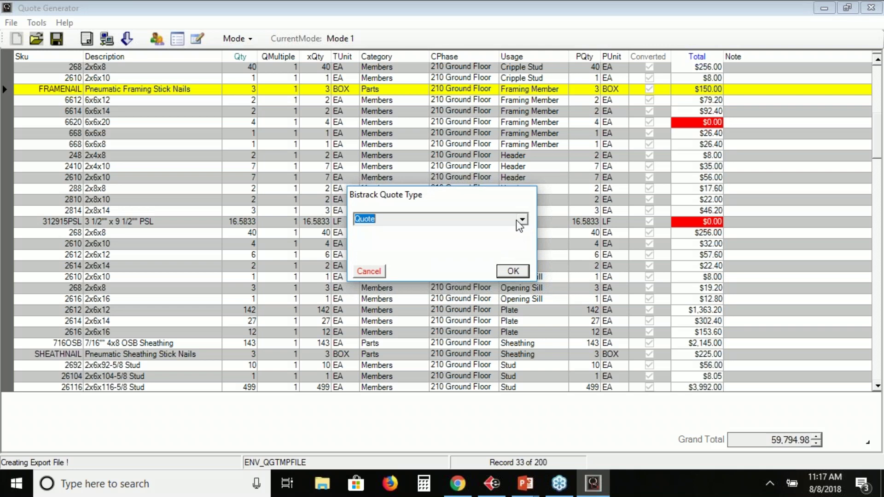
{"action": "left_click", "coordinate": [521, 220]}
{"action": "left_click", "coordinate": [521, 220]}
{"action": "left_click", "coordinate": [512, 271]}
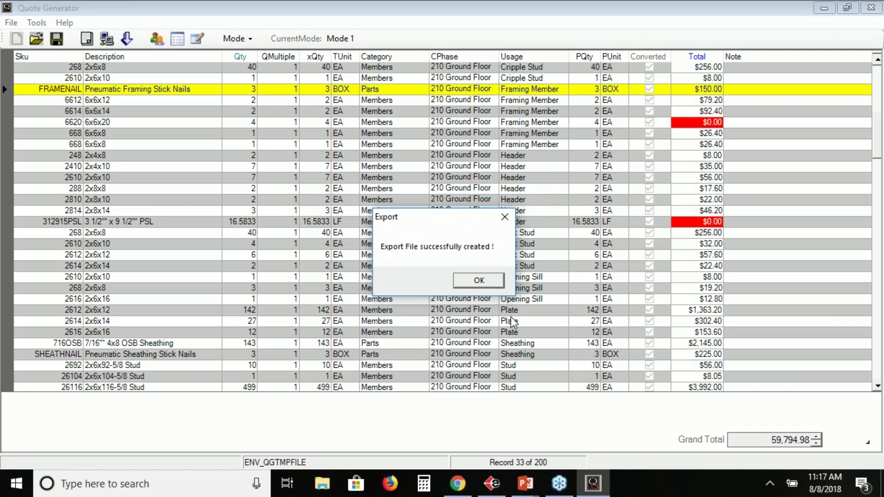
{"action": "left_click", "coordinate": [485, 284]}
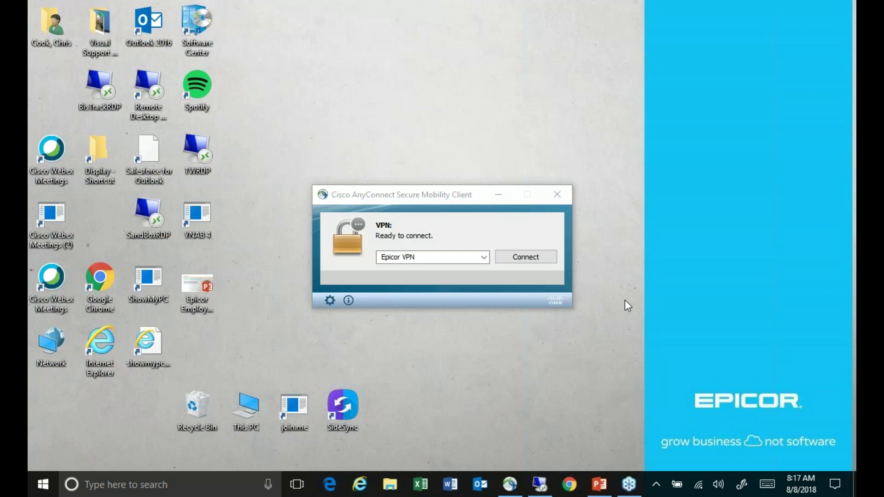
Step: Switch back to the National Lumber Demo PowerPoint deck from the taskbar
{"action": "left_click", "coordinate": [599, 484]}
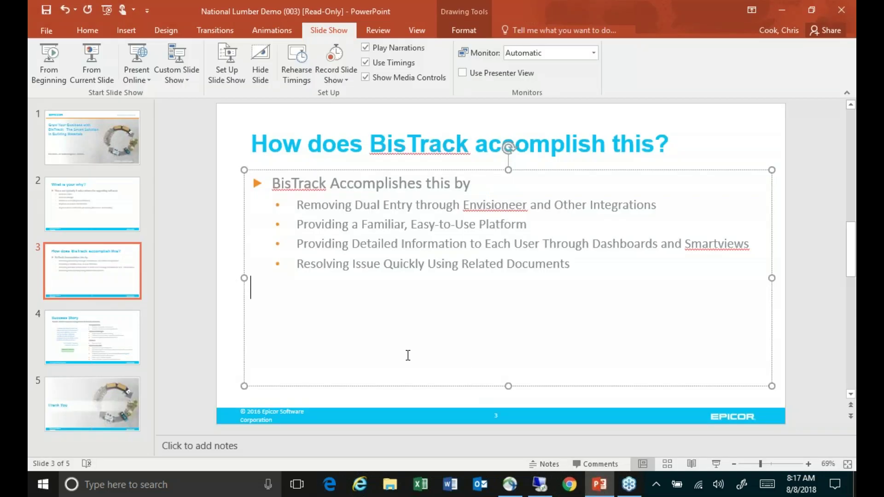
Step: Start the slide show from the title slide and advance to slide 2, 'What is your why?'
{"action": "left_click", "coordinate": [129, 131]}
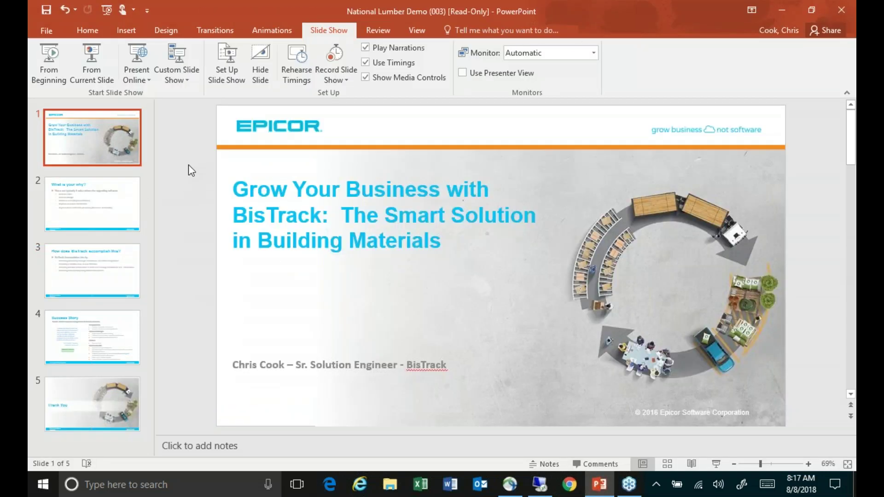
{"action": "left_click", "coordinate": [49, 61]}
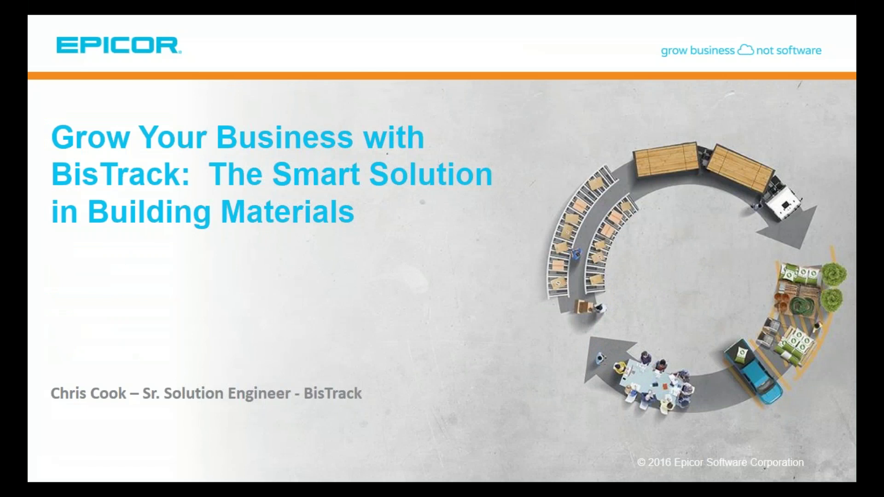
{"action": "key", "text": "Right"}
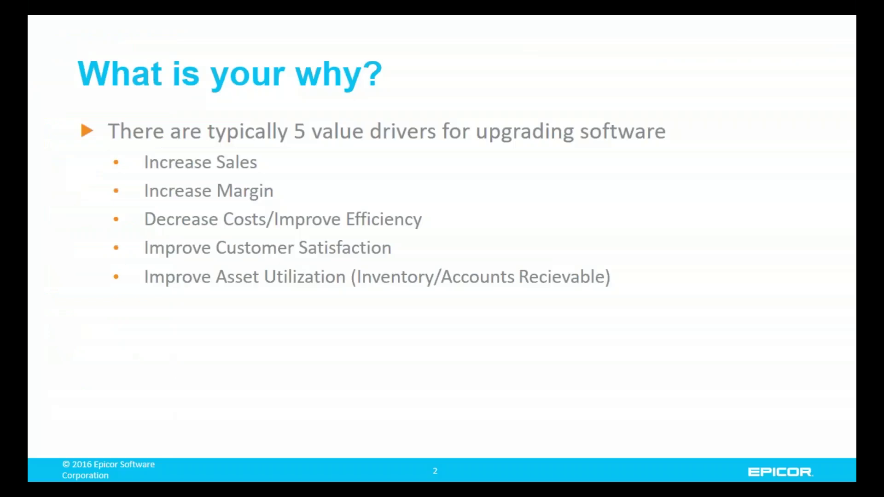
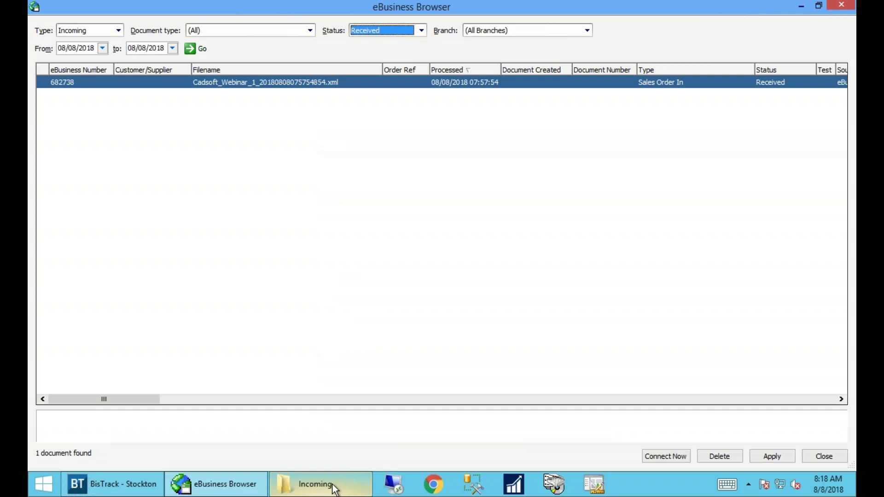
{"action": "left_click", "coordinate": [335, 489]}
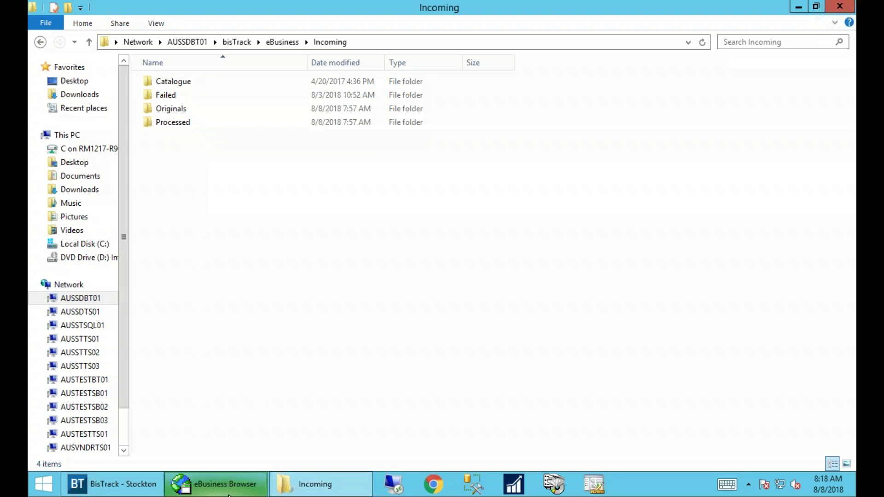
{"action": "left_click", "coordinate": [245, 485]}
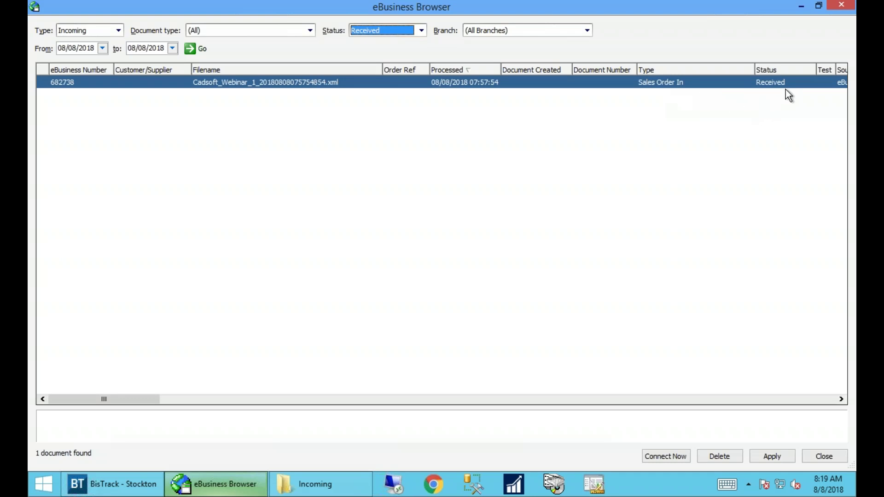
{"action": "right_click", "coordinate": [346, 83]}
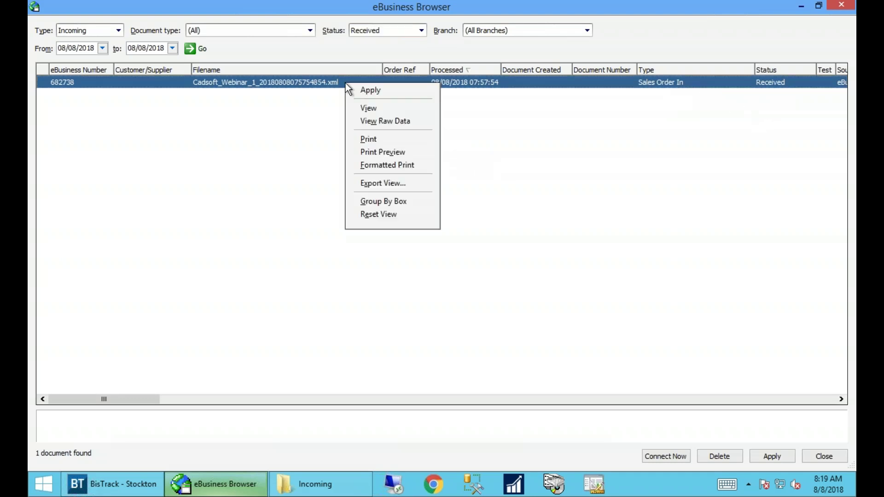
{"action": "left_click", "coordinate": [382, 106]}
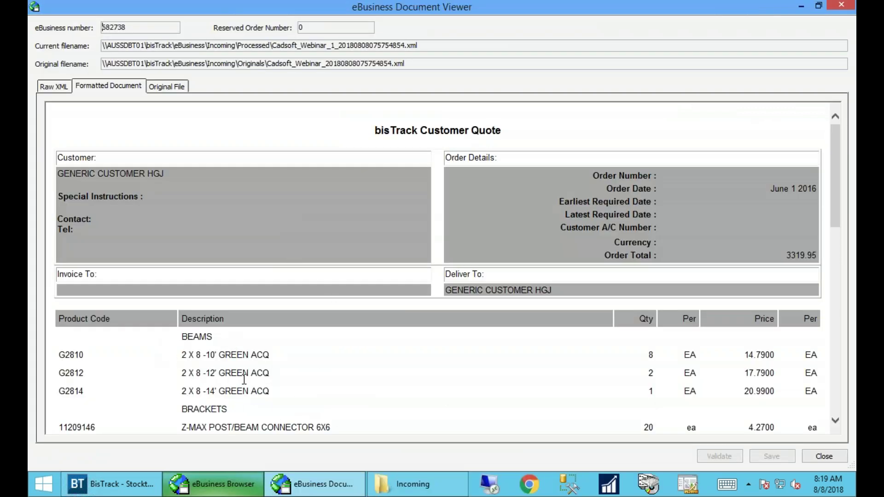
{"action": "scroll", "coordinate": [835, 410], "scroll_direction": "down", "scroll_amount": 10}
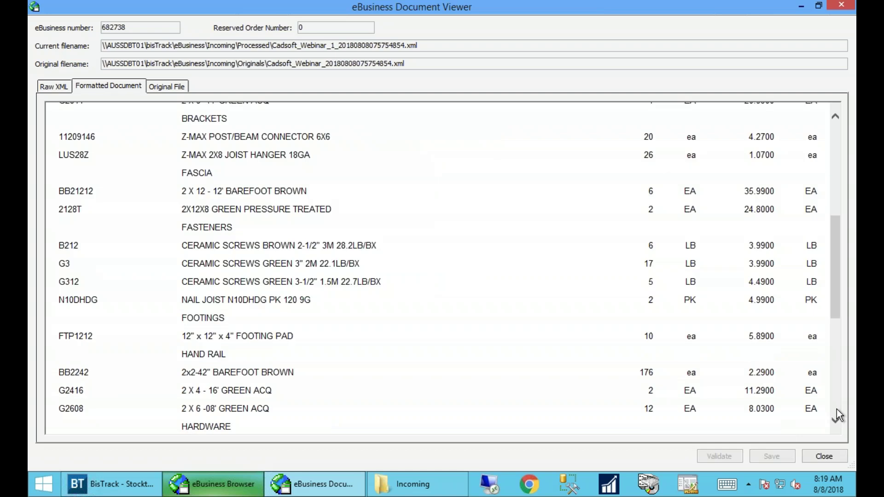
{"action": "scroll", "coordinate": [835, 134], "scroll_direction": "up", "scroll_amount": 10}
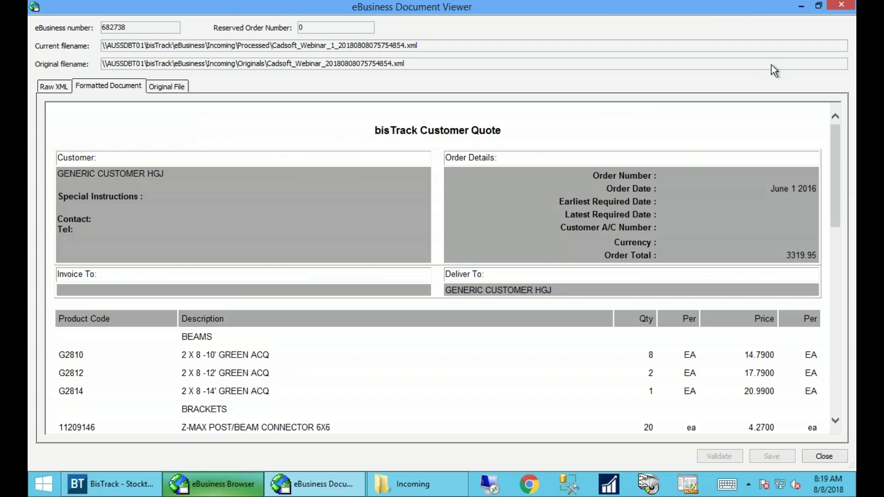
{"action": "left_click", "coordinate": [842, 6]}
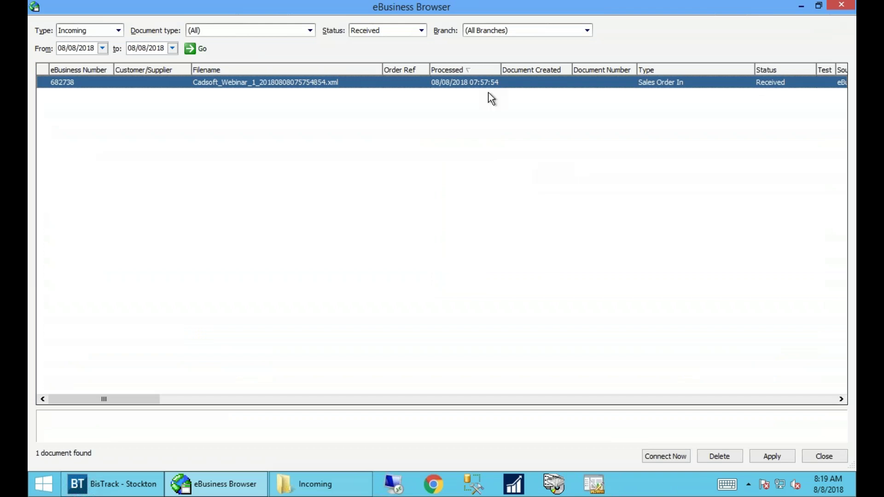
Step: Apply the received CADsoft order, creating cash-sale document 307695 with status Document Created
{"action": "left_click", "coordinate": [778, 456]}
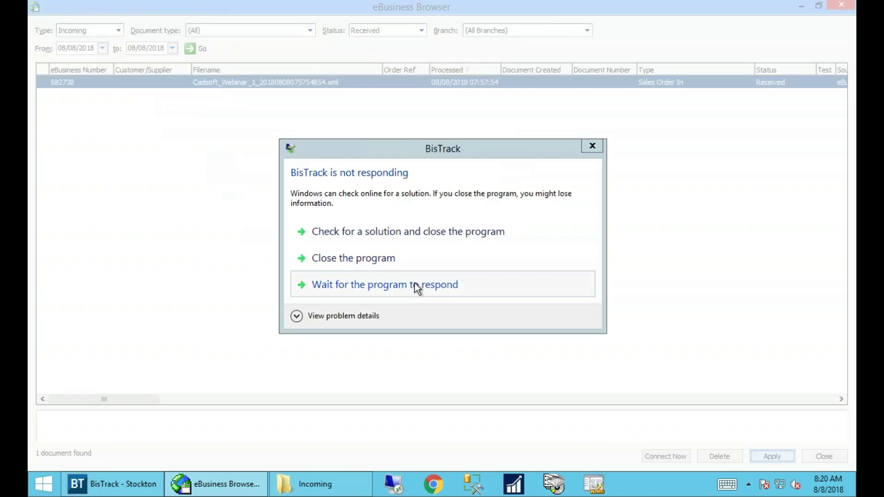
{"action": "left_click", "coordinate": [414, 283]}
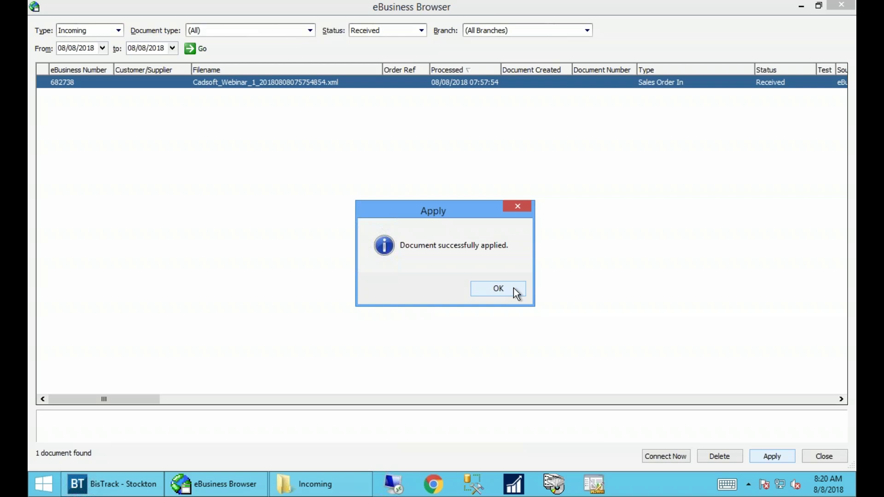
{"action": "left_click", "coordinate": [513, 289]}
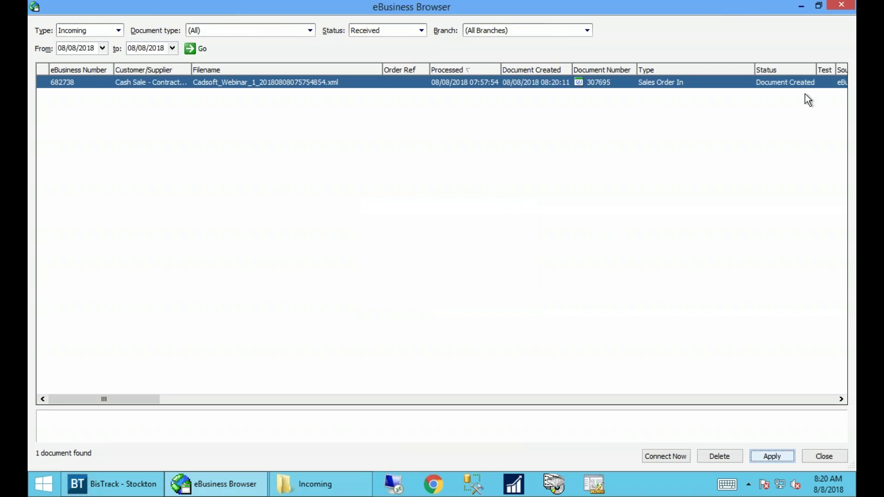
{"action": "right_click", "coordinate": [605, 88]}
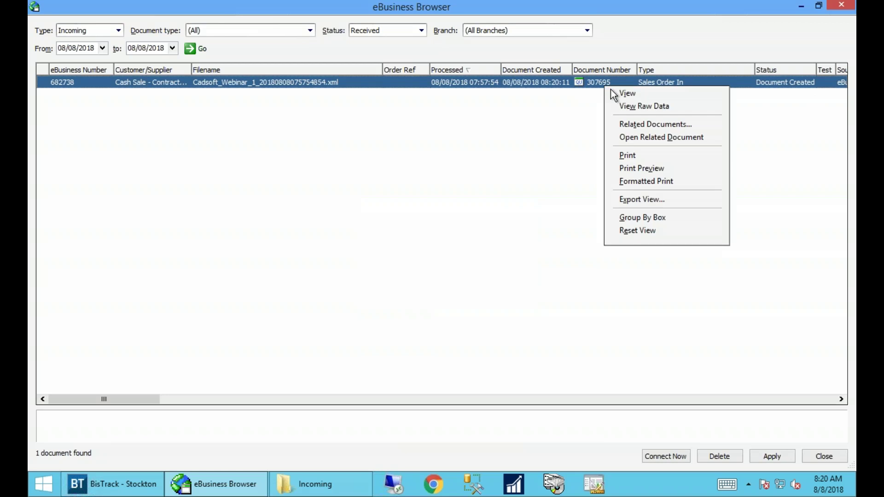
{"action": "left_click", "coordinate": [651, 139]}
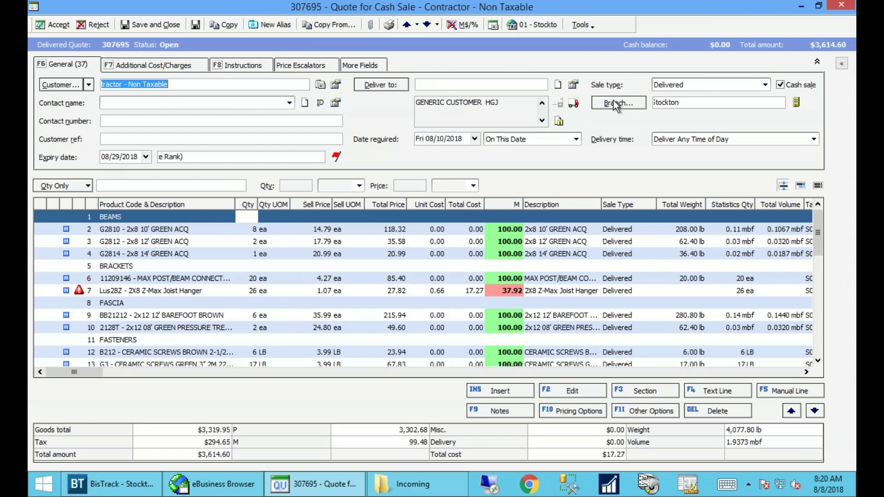
{"action": "left_click", "coordinate": [841, 6]}
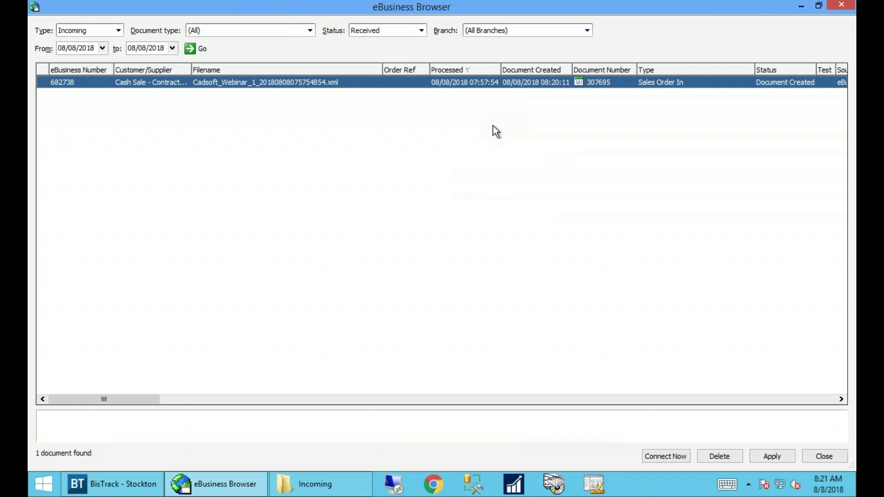
Step: Check the applied order's related documents, then close the eBusiness Browser and return to BisTrack
{"action": "right_click", "coordinate": [535, 87]}
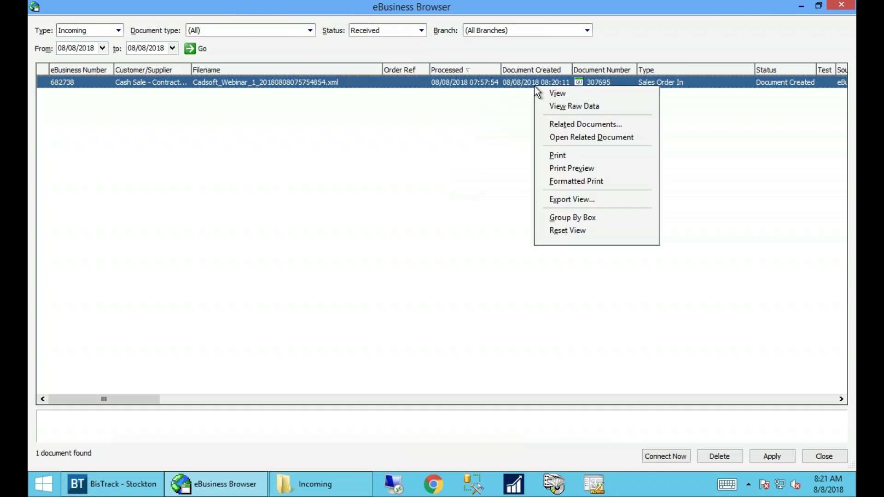
{"action": "left_click", "coordinate": [580, 123]}
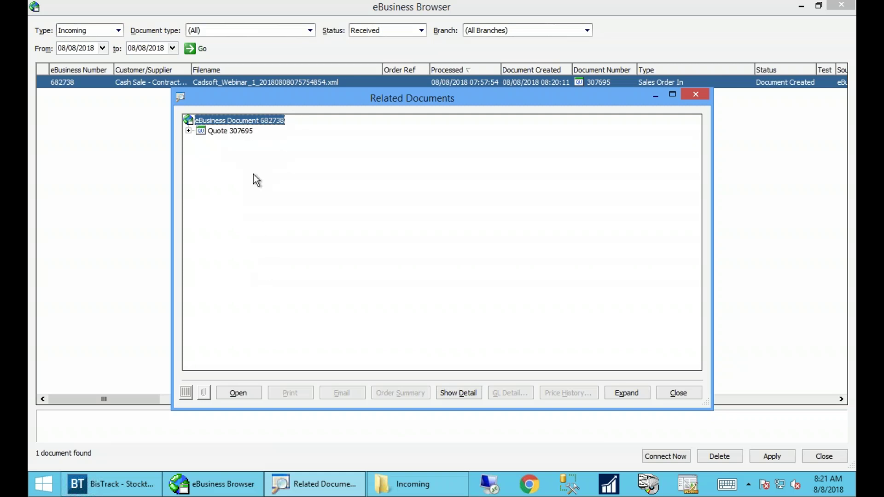
{"action": "left_click", "coordinate": [702, 95]}
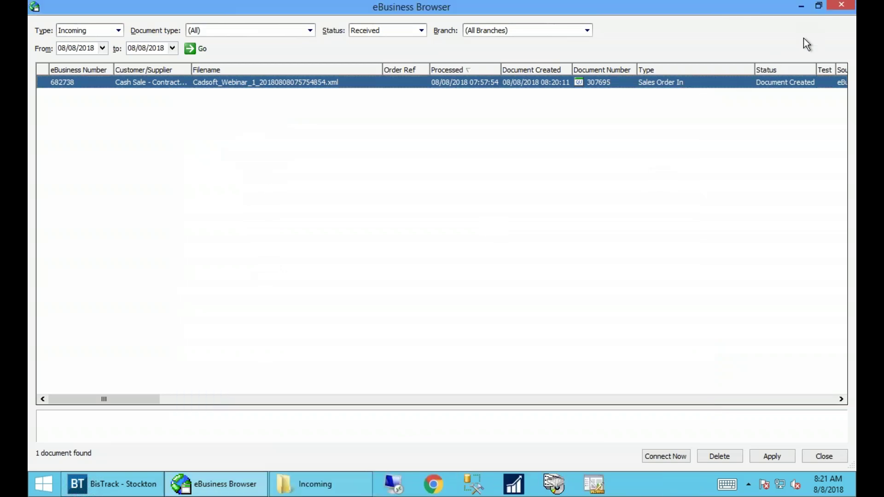
{"action": "left_click", "coordinate": [842, 7]}
{"action": "left_click", "coordinate": [115, 483]}
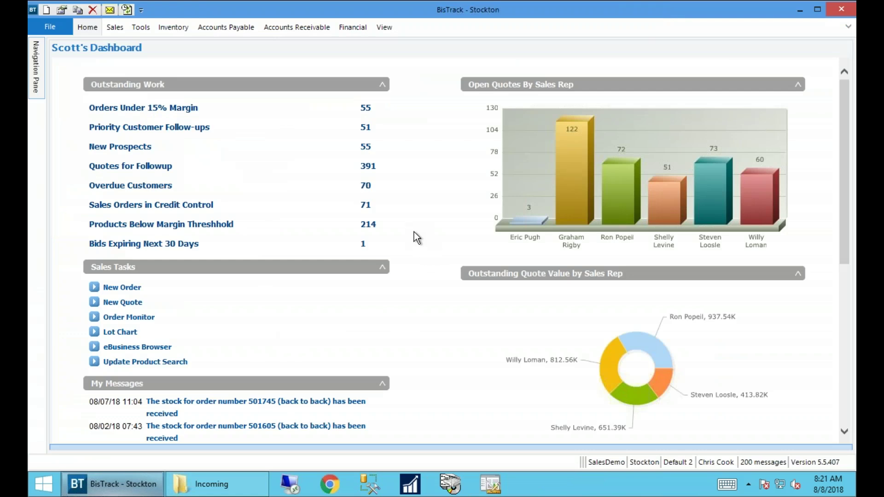
Step: Find order 448695 in the Order Monitor and show its related documents
{"action": "left_click", "coordinate": [845, 27]}
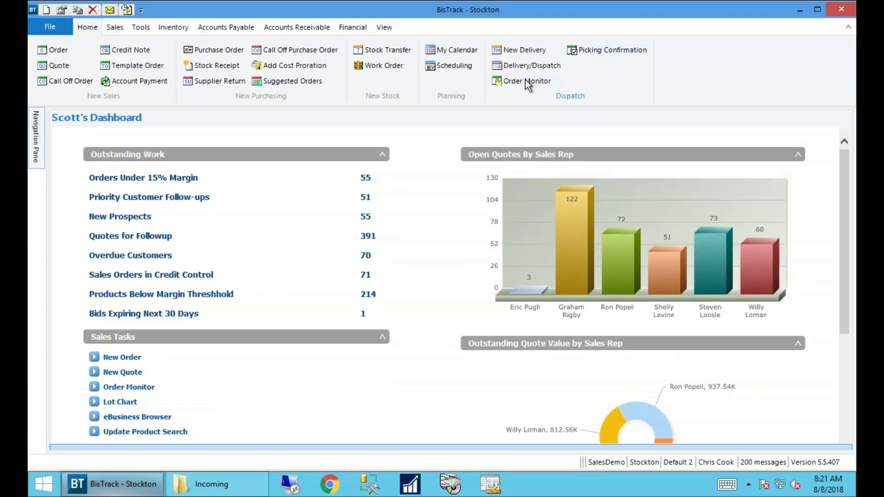
{"action": "left_click", "coordinate": [525, 81]}
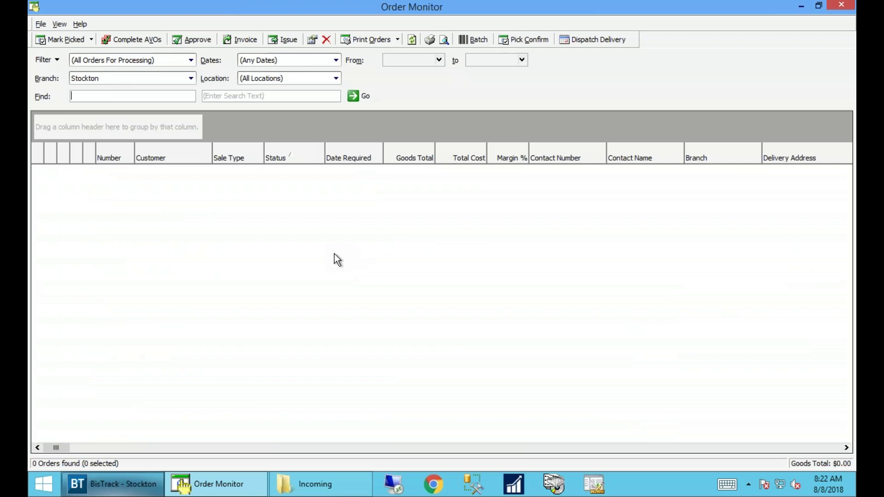
{"action": "type", "text": "448695"}
{"action": "key", "text": "Return"}
{"action": "right_click", "coordinate": [185, 174]}
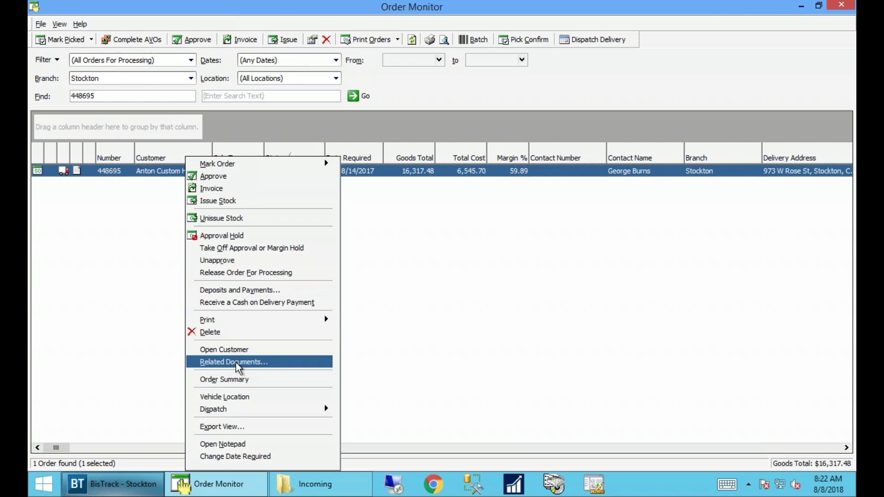
{"action": "left_click", "coordinate": [233, 363]}
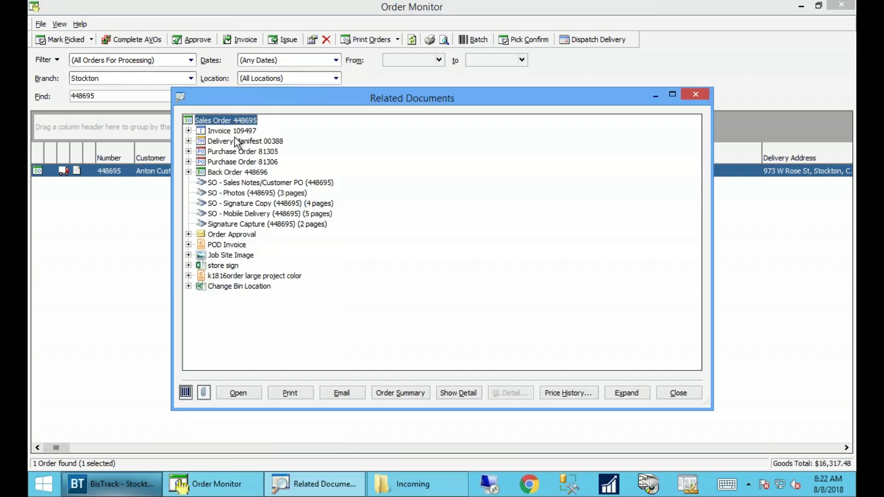
Step: Expand the purchase order and stock receipt branches, then close the Related Documents dialog
{"action": "left_click", "coordinate": [188, 152]}
{"action": "left_click", "coordinate": [201, 162]}
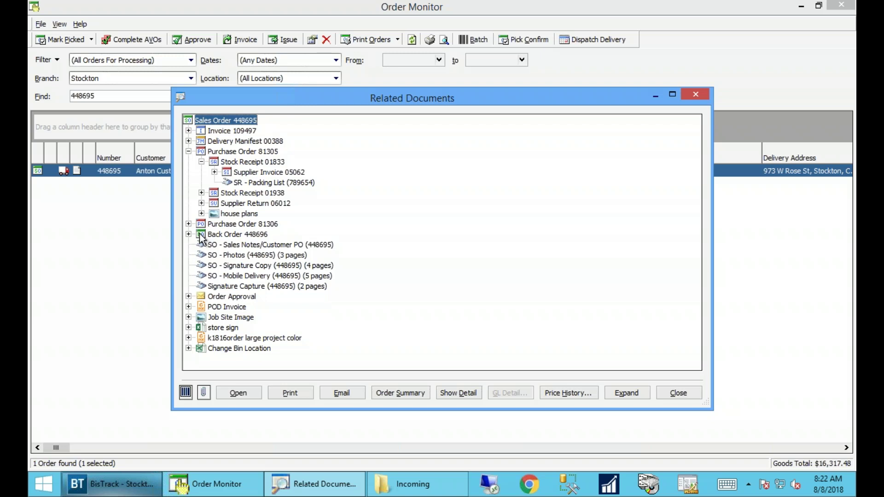
{"action": "left_click", "coordinate": [695, 93]}
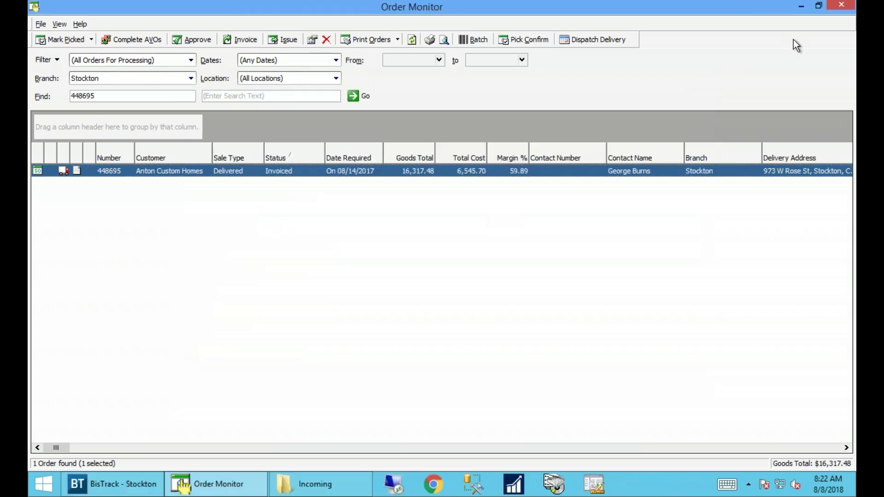
Step: Reopen the eBusiness Browser and limit it to documents from 08/08/2018 to 08/08/2018
{"action": "left_click", "coordinate": [842, 6]}
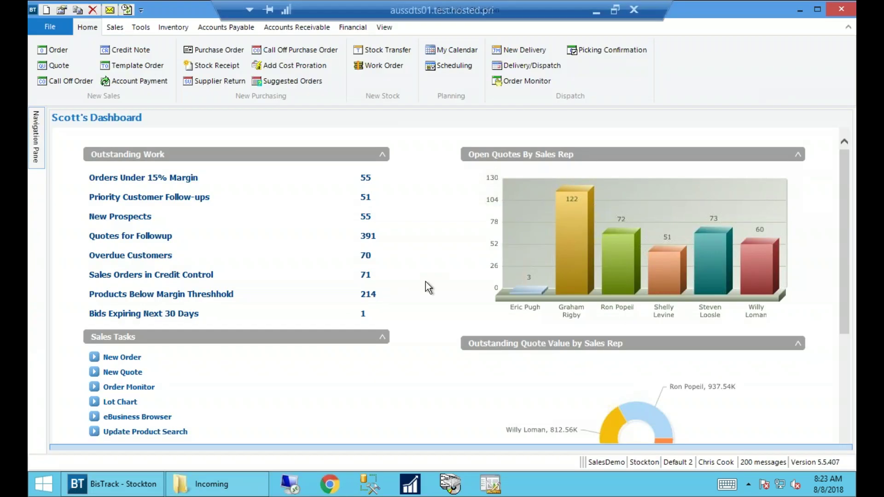
{"action": "left_click", "coordinate": [144, 417]}
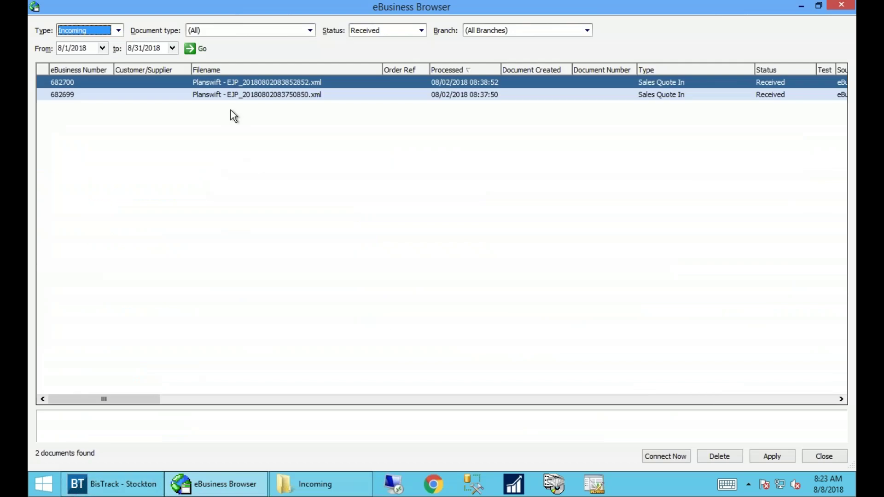
{"action": "left_click", "coordinate": [103, 47]}
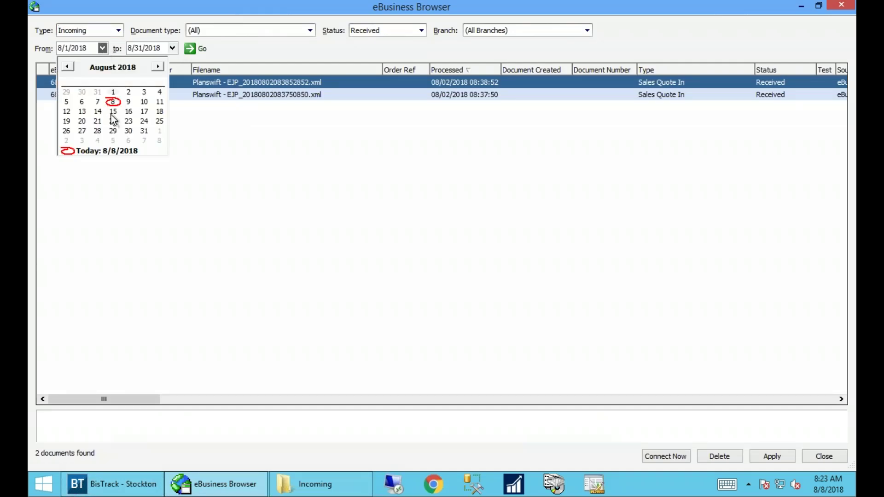
{"action": "left_click", "coordinate": [113, 102]}
{"action": "left_click", "coordinate": [173, 48]}
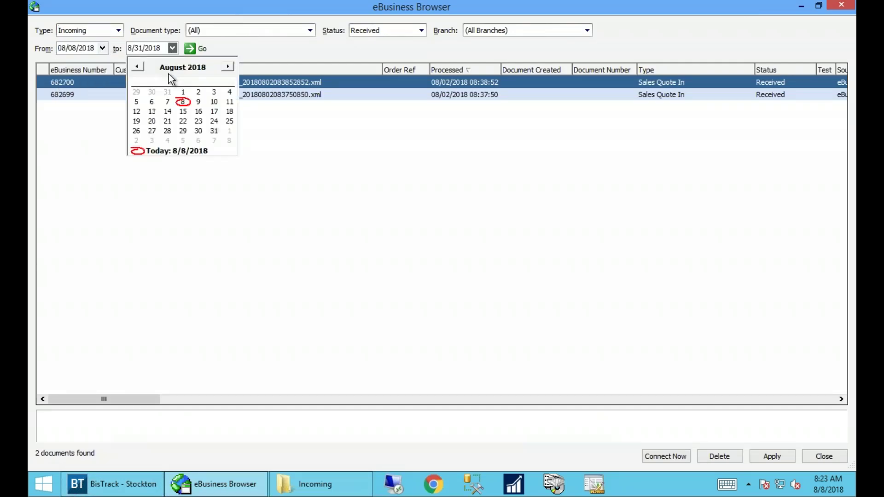
{"action": "left_click", "coordinate": [181, 99]}
{"action": "left_click", "coordinate": [197, 49]}
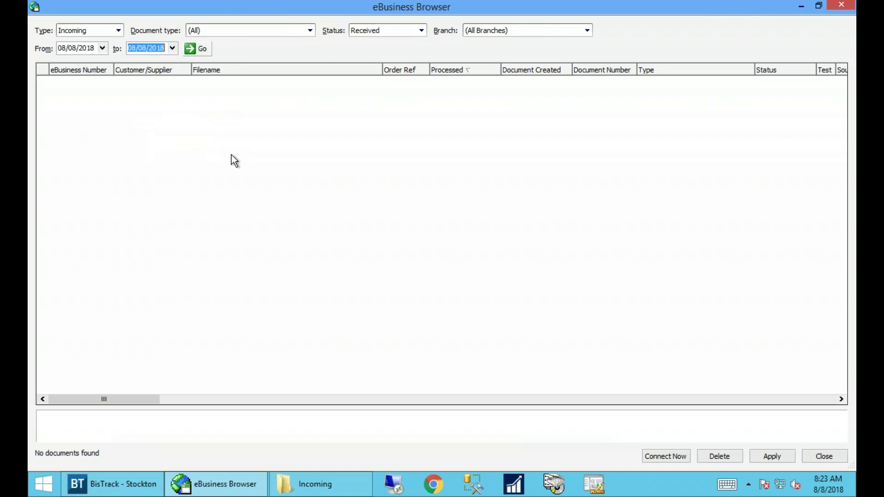
Step: Filter the list to status Document Created and refresh it
{"action": "left_click", "coordinate": [422, 30]}
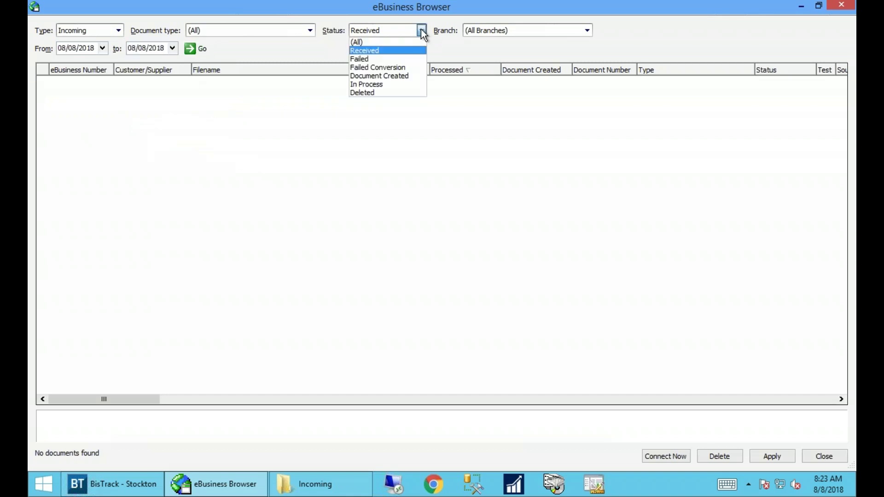
{"action": "left_click", "coordinate": [405, 76]}
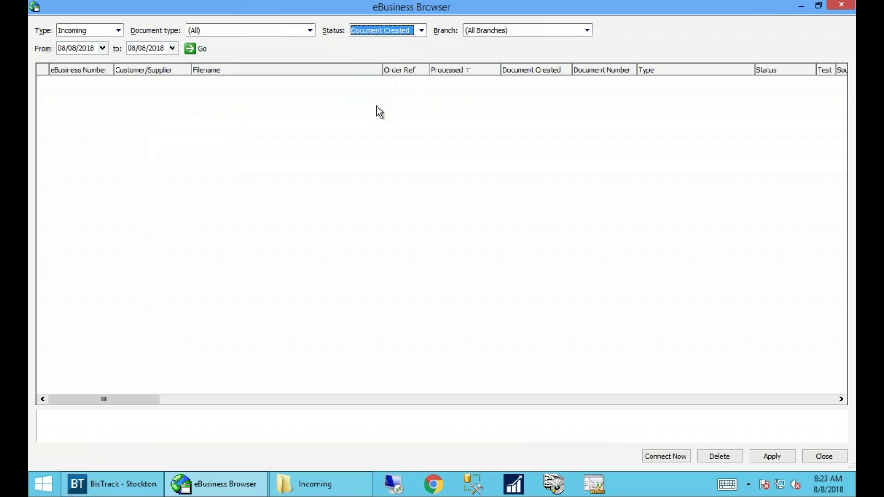
{"action": "left_click", "coordinate": [197, 49]}
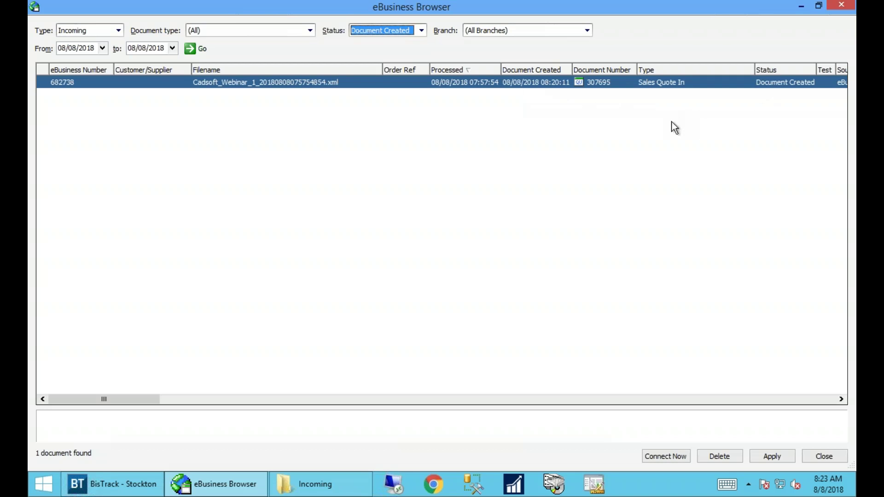
Step: Swap the eBusiness Browser for the Order Monitor and load all 75 Stockton orders
{"action": "left_click", "coordinate": [841, 6]}
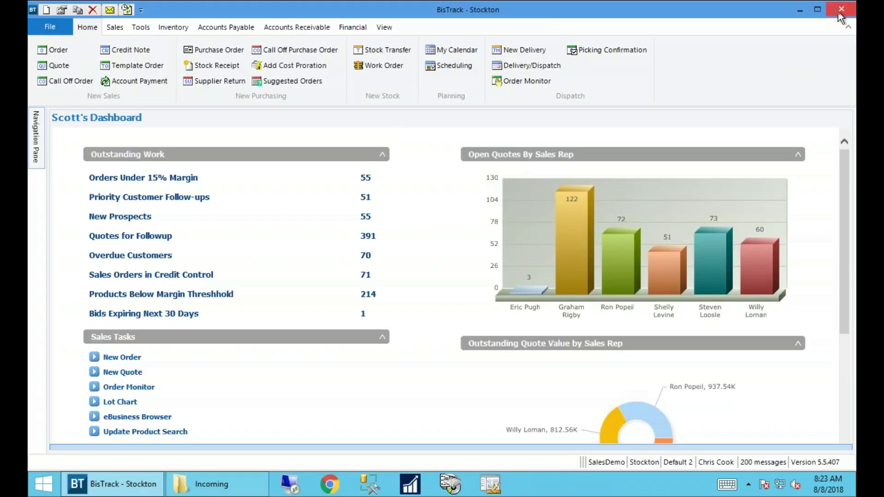
{"action": "left_click", "coordinate": [532, 82]}
{"action": "left_click", "coordinate": [360, 97]}
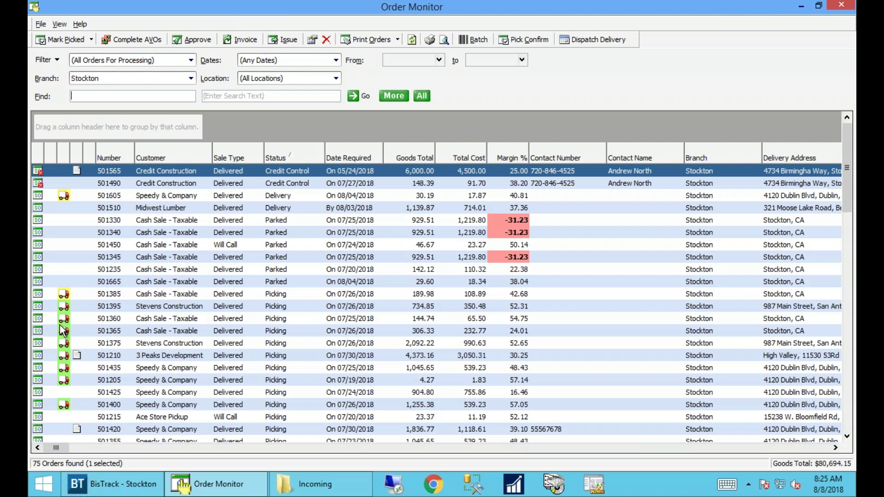
Step: Return to the BisTrack - Stockton dashboard and reopen the eBusiness Browser
{"action": "left_click", "coordinate": [138, 487]}
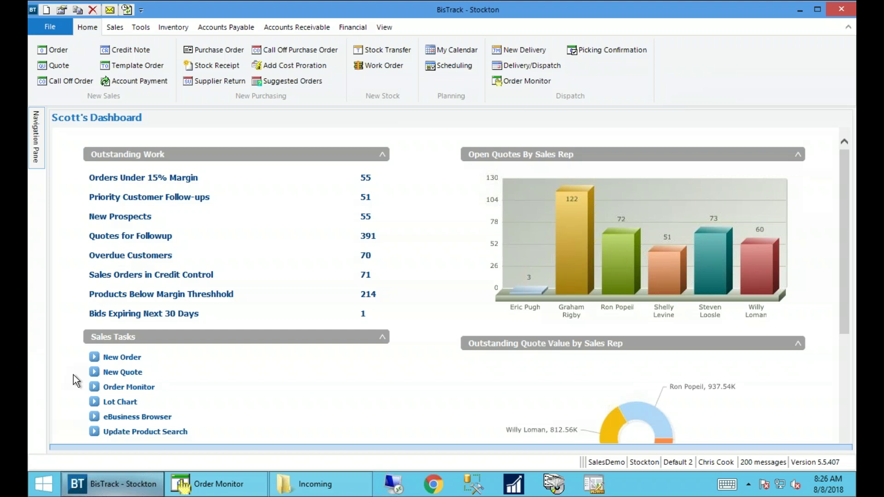
{"action": "left_click", "coordinate": [147, 417]}
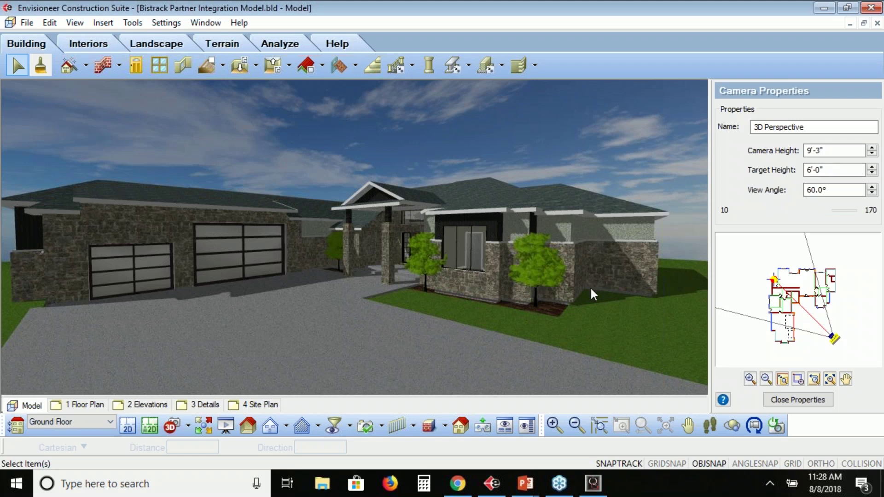
{"action": "double_click", "coordinate": [471, 245]}
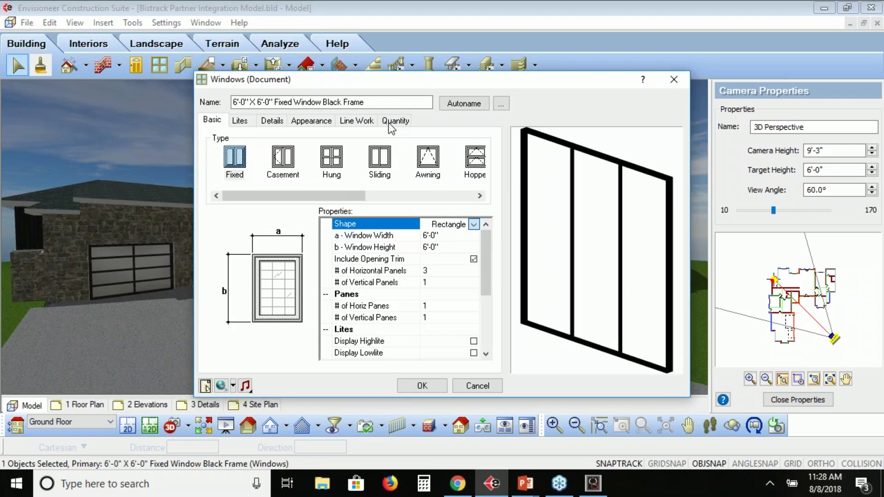
{"action": "left_click", "coordinate": [395, 122]}
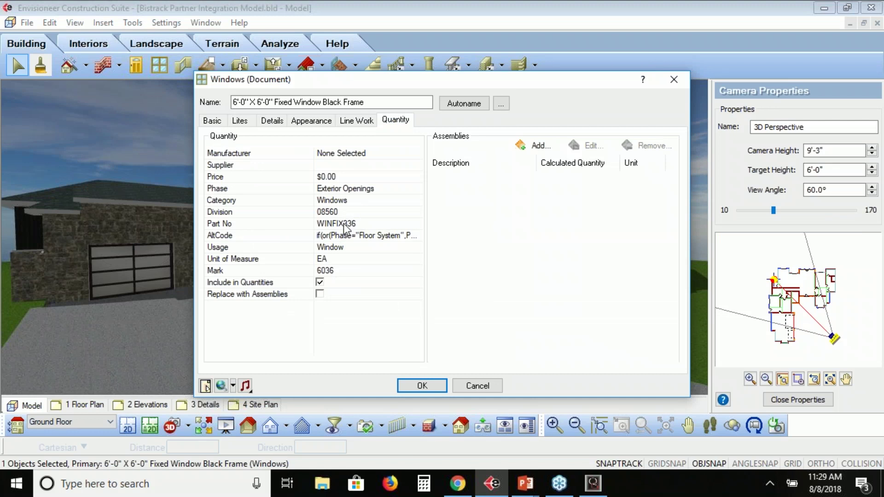
{"action": "left_click", "coordinate": [343, 223]}
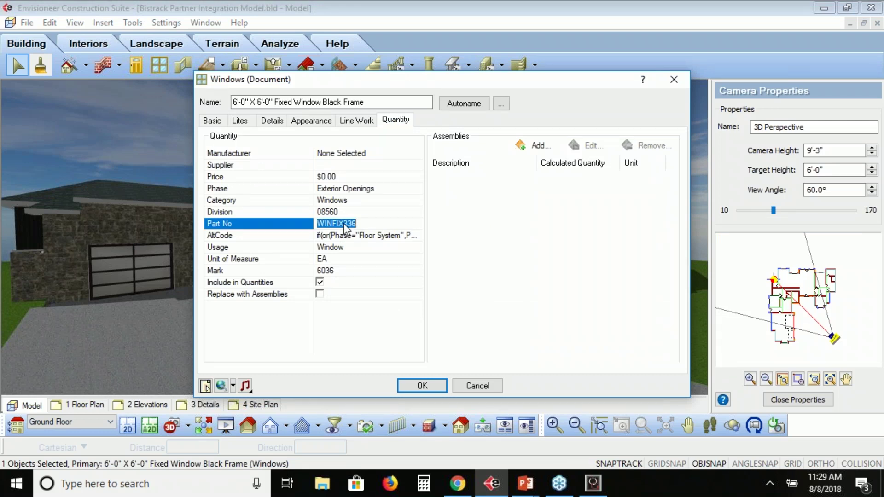
{"action": "left_click", "coordinate": [477, 386]}
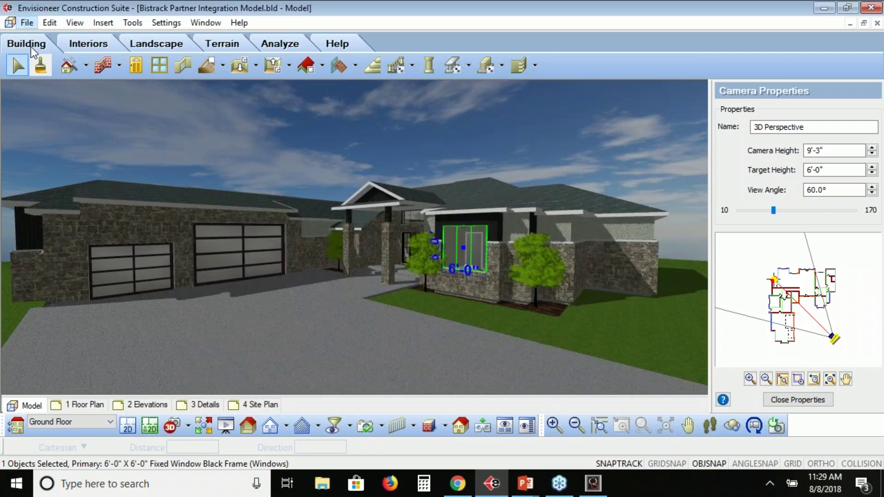
{"action": "left_click", "coordinate": [27, 22]}
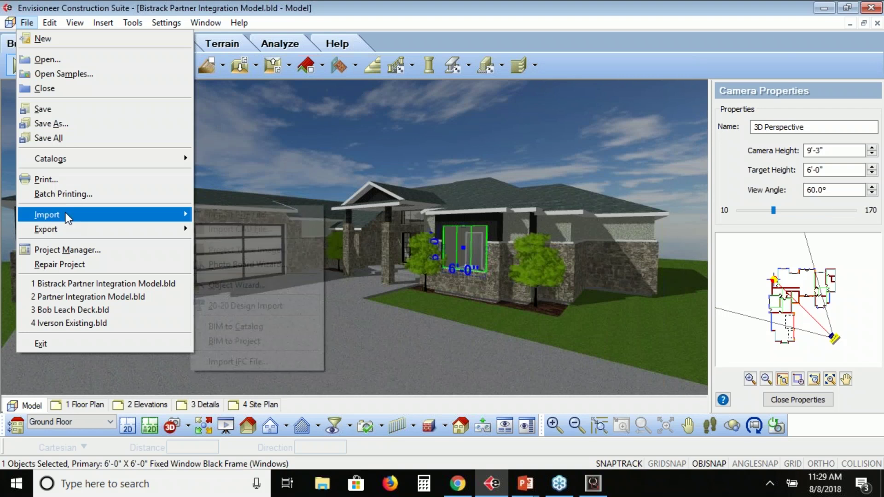
Step: Show the Catalogs submenu under Envisioneer's File menu
{"action": "mouse_move", "coordinate": [102, 162]}
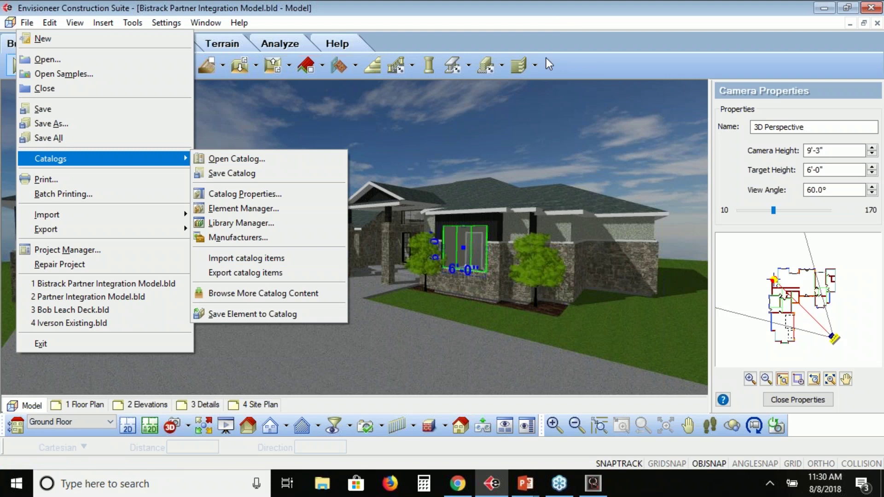
Step: Dismiss the catalog menu and focus the Envisioneer window on the 3D Perspective house
{"action": "left_click", "coordinate": [788, 30]}
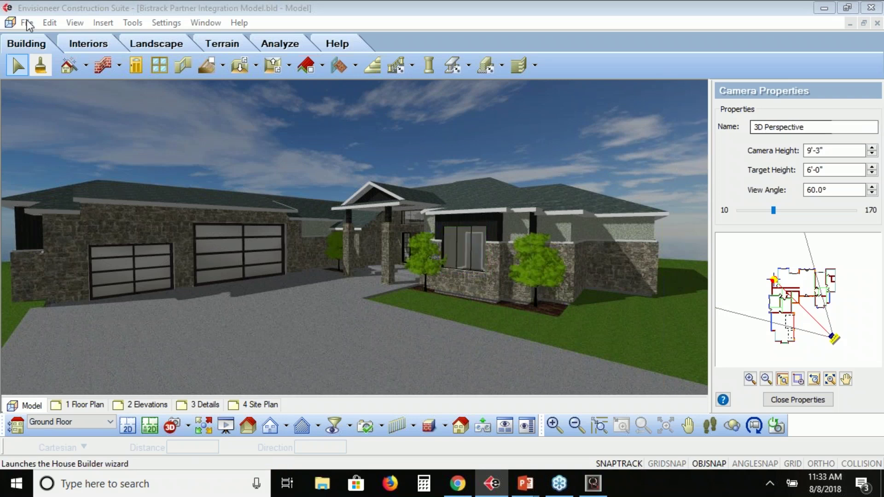
{"action": "left_click", "coordinate": [34, 106]}
Step: Browse the File > Catalogs submenu, then move toward the Settings menu
{"action": "key", "text": "alt+f"}
{"action": "mouse_move", "coordinate": [60, 159]}
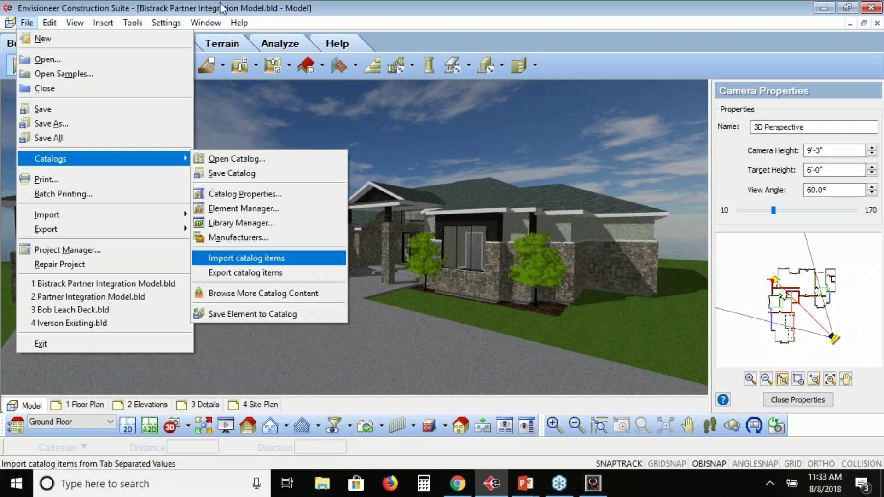
{"action": "mouse_move", "coordinate": [169, 24]}
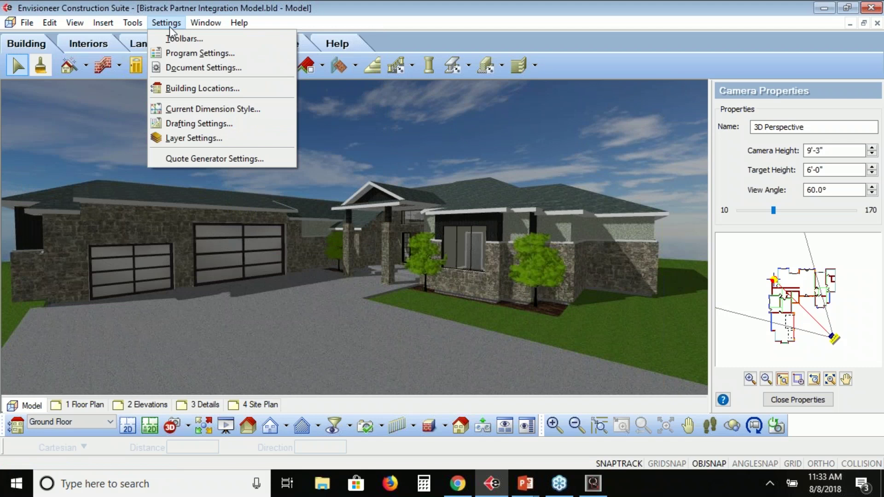
Step: Review the framing options for building location 2, then close the Building Locations list unchanged
{"action": "left_click", "coordinate": [182, 91]}
{"action": "left_click", "coordinate": [641, 190]}
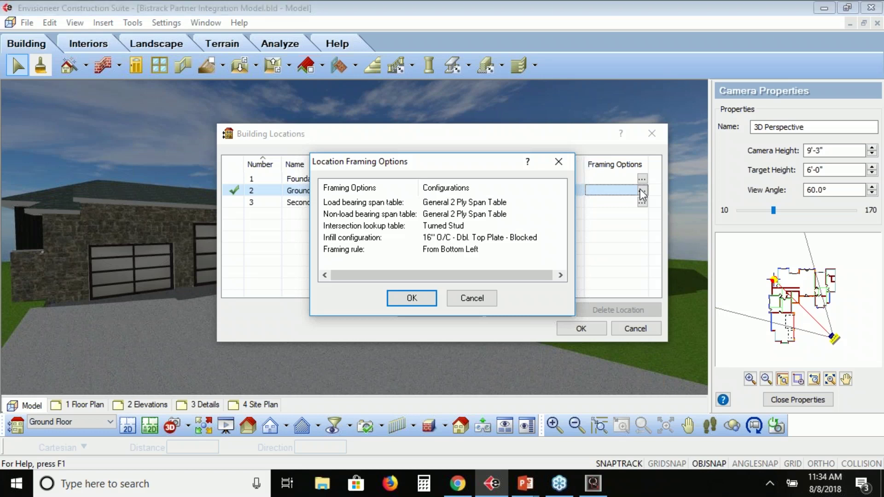
{"action": "left_click", "coordinate": [480, 299]}
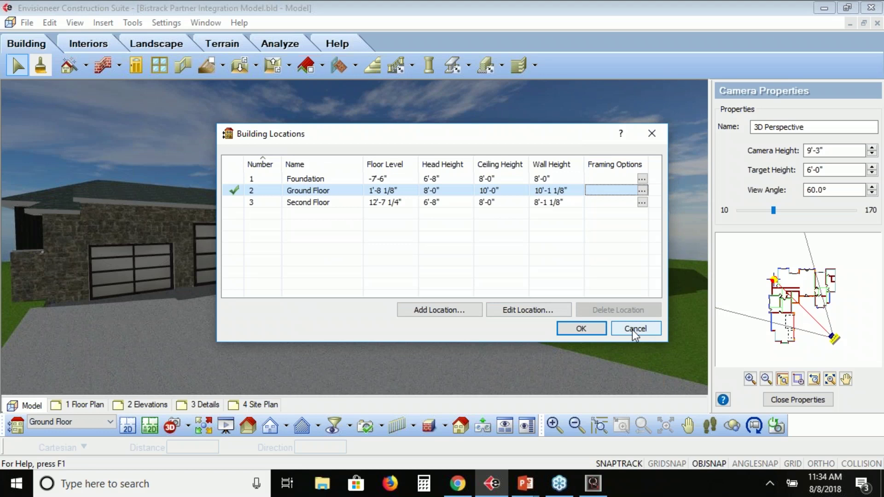
{"action": "left_click", "coordinate": [631, 328]}
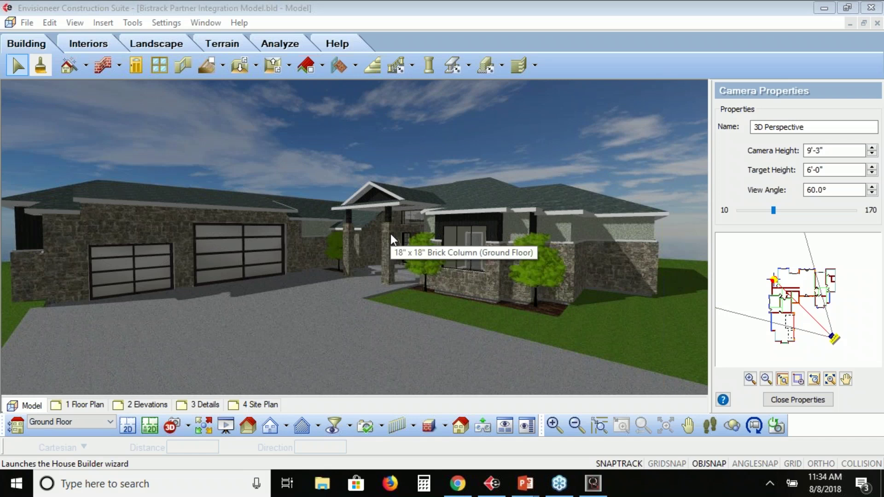
Step: Switch to the 2D floor plan and show the Foundation level
{"action": "left_click", "coordinate": [129, 426]}
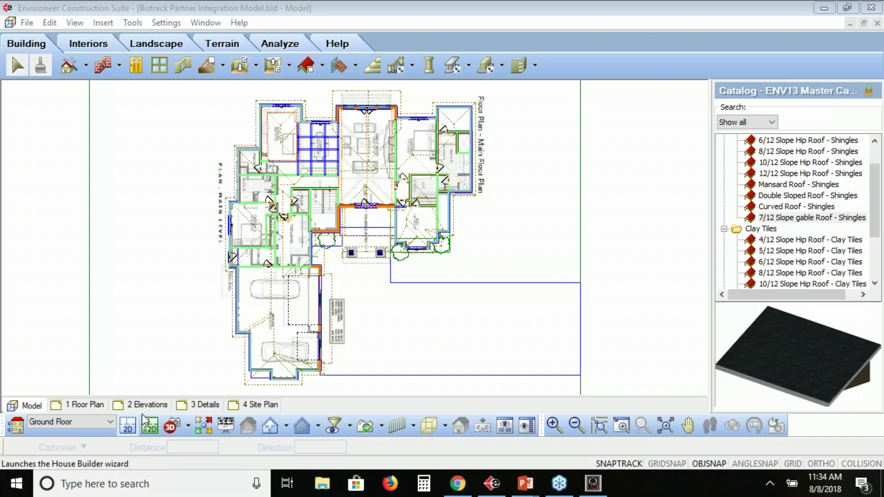
{"action": "left_click", "coordinate": [93, 423]}
{"action": "left_click", "coordinate": [92, 432]}
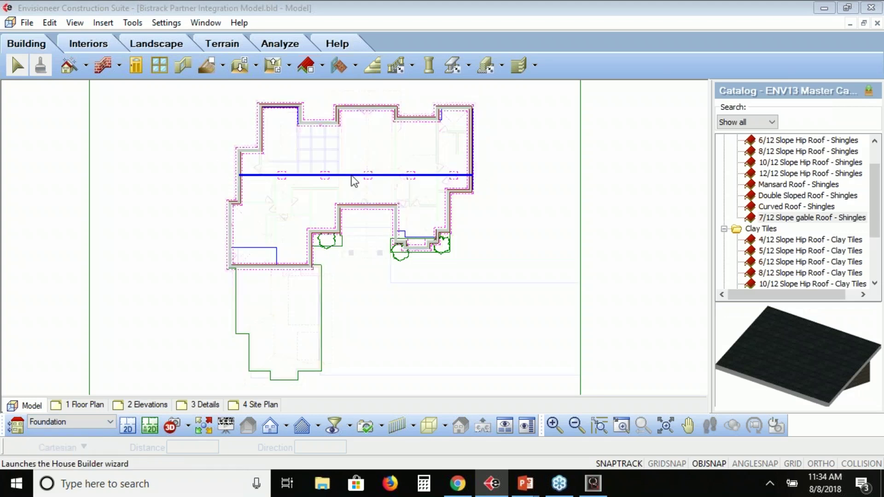
Step: Inspect the 1 3/4" x 14" LVL beam's Quantity and Purchased Items tabs and tick Include cut lengths, then cancel
{"action": "double_click", "coordinate": [352, 177]}
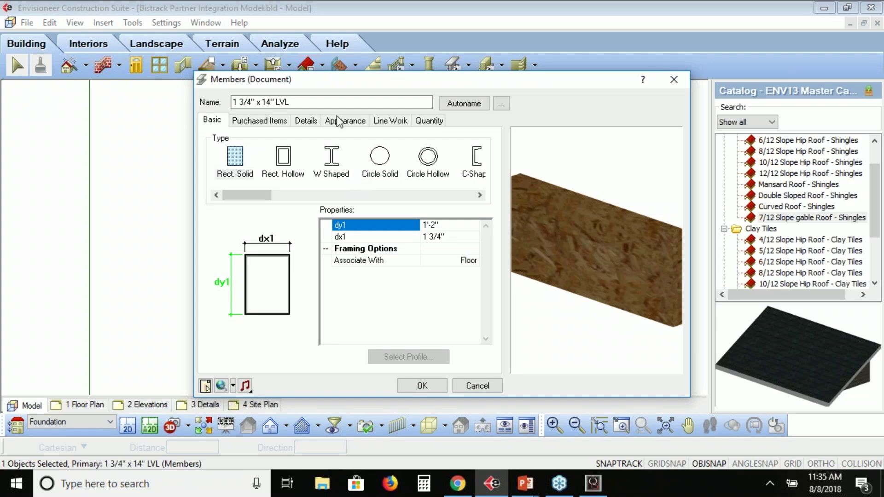
{"action": "left_click", "coordinate": [424, 122]}
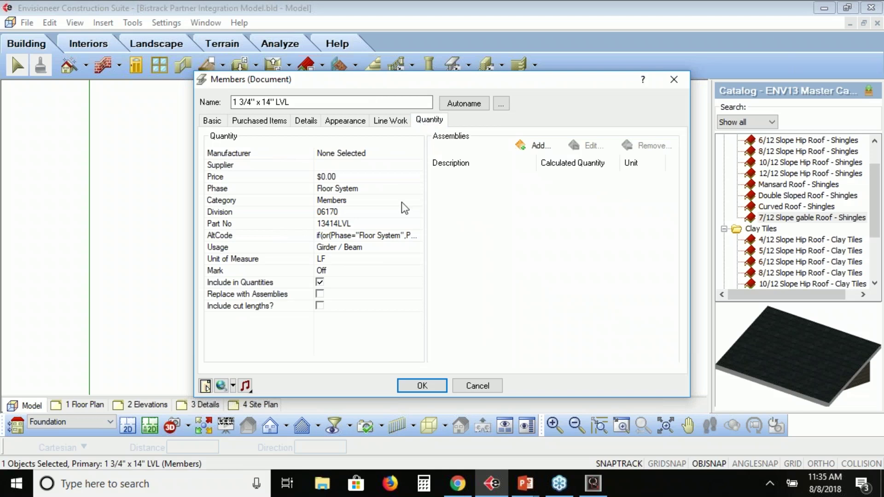
{"action": "left_click", "coordinate": [319, 305]}
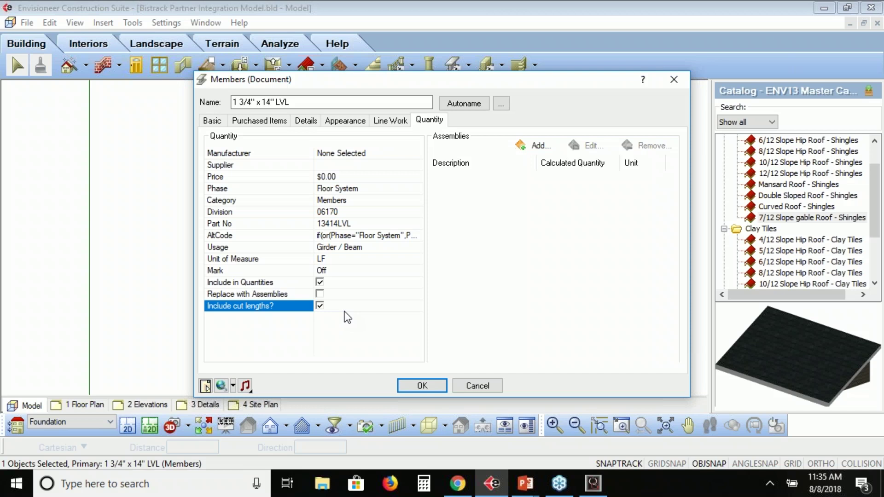
{"action": "left_click", "coordinate": [274, 121]}
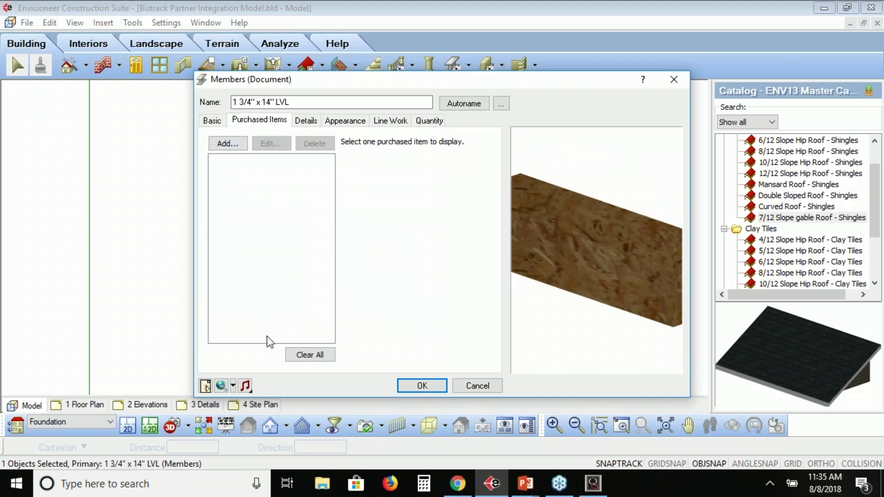
{"action": "left_click", "coordinate": [429, 121]}
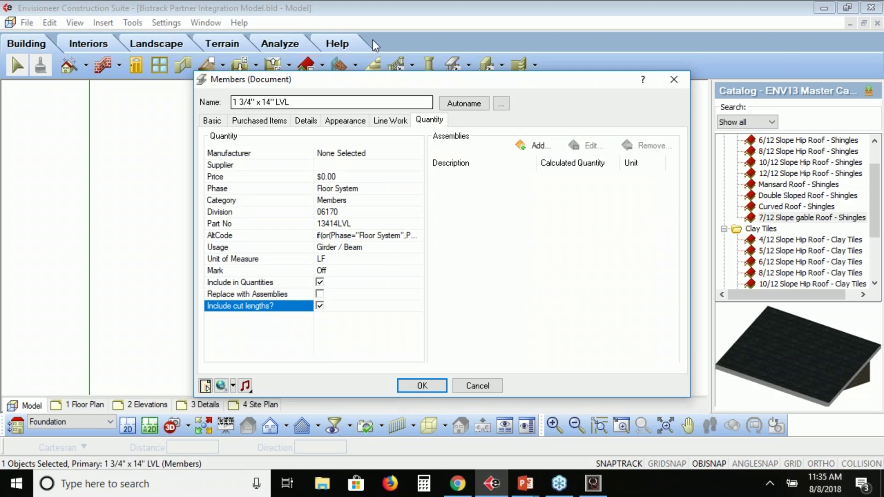
{"action": "left_click", "coordinate": [478, 387]}
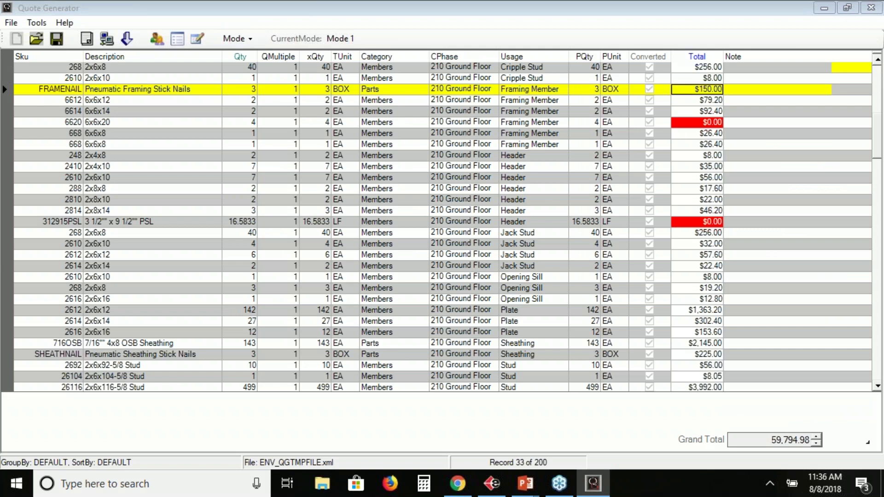
Step: Scroll through the 200-record material list and select all rows with Ctrl+A
{"action": "left_click", "coordinate": [877, 388]}
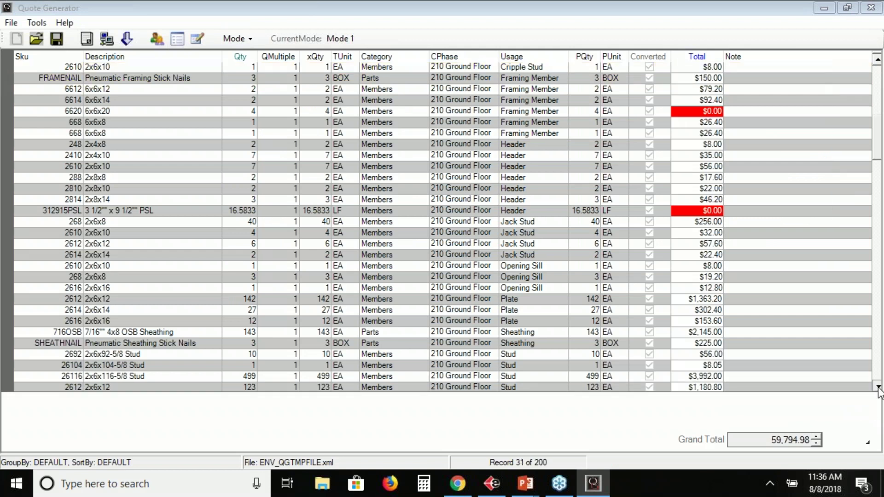
{"action": "scroll", "coordinate": [877, 388], "scroll_direction": "down", "scroll_amount": 11}
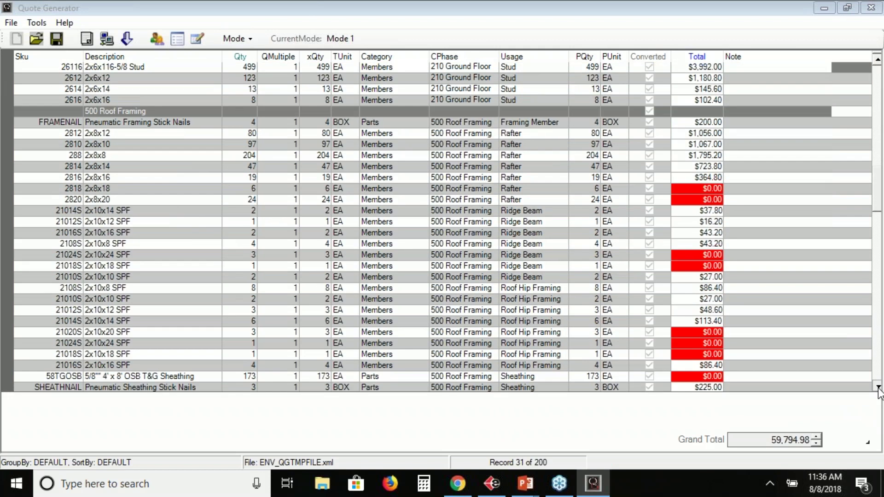
{"action": "scroll", "coordinate": [877, 387], "scroll_direction": "down", "scroll_amount": 1}
{"action": "scroll", "coordinate": [259, 331], "scroll_direction": "down", "scroll_amount": 20}
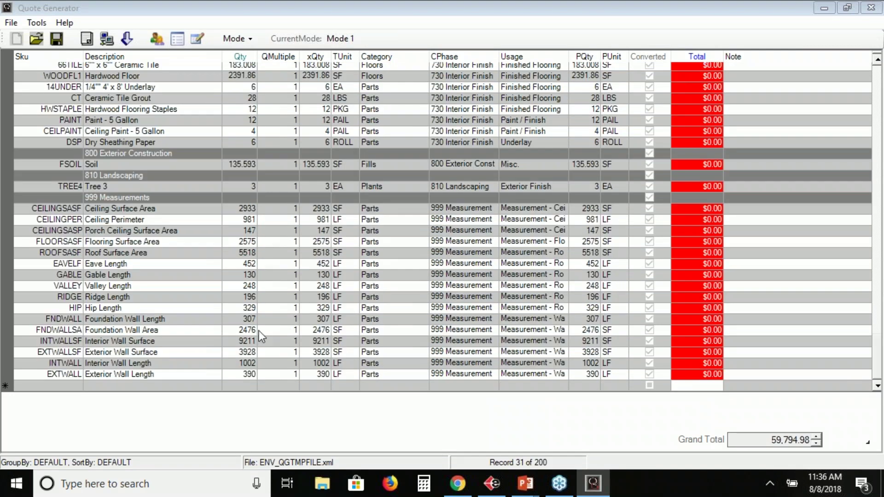
{"action": "key", "text": "ctrl+a"}
Step: Delete all products in two Delete Product(s) passes, leaving 0 records and a 0.00 grand total
{"action": "right_click", "coordinate": [7, 377]}
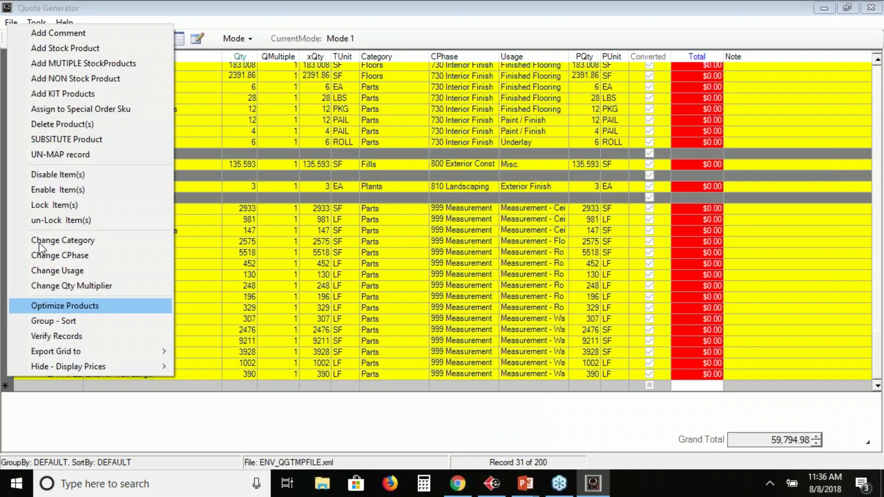
{"action": "left_click", "coordinate": [38, 124]}
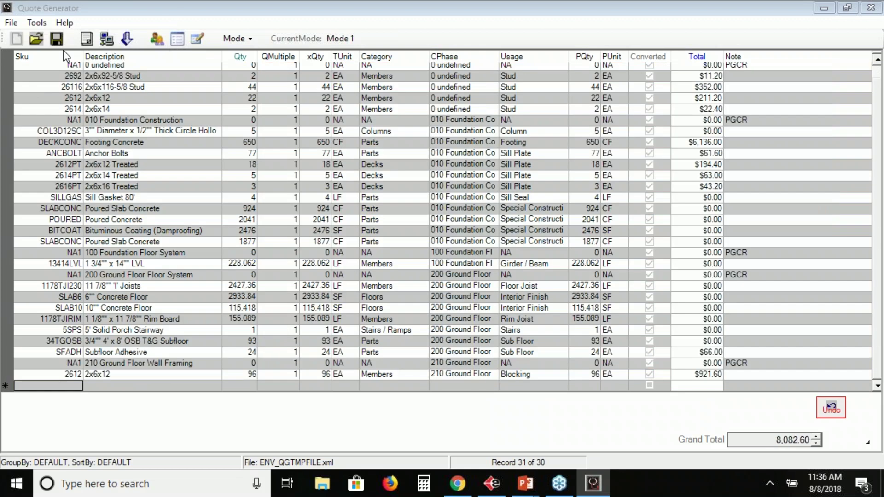
{"action": "left_click", "coordinate": [4, 399]}
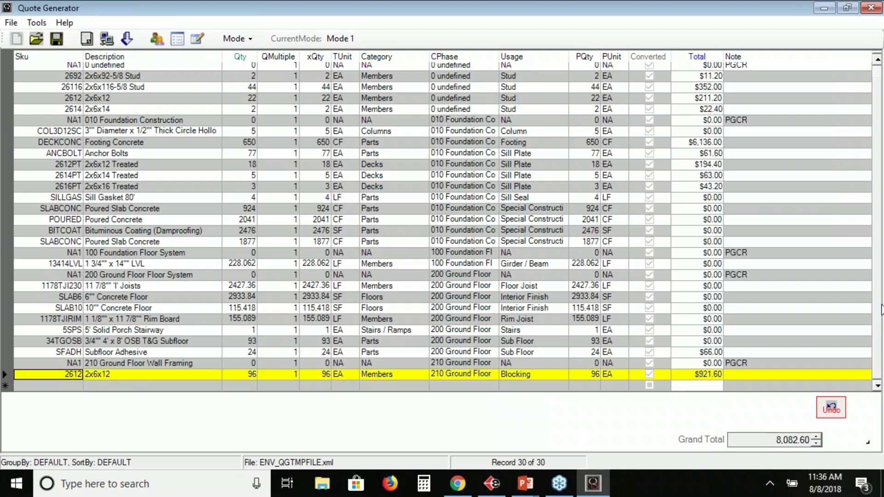
{"action": "scroll", "coordinate": [865, 184], "scroll_direction": "up", "scroll_amount": 1}
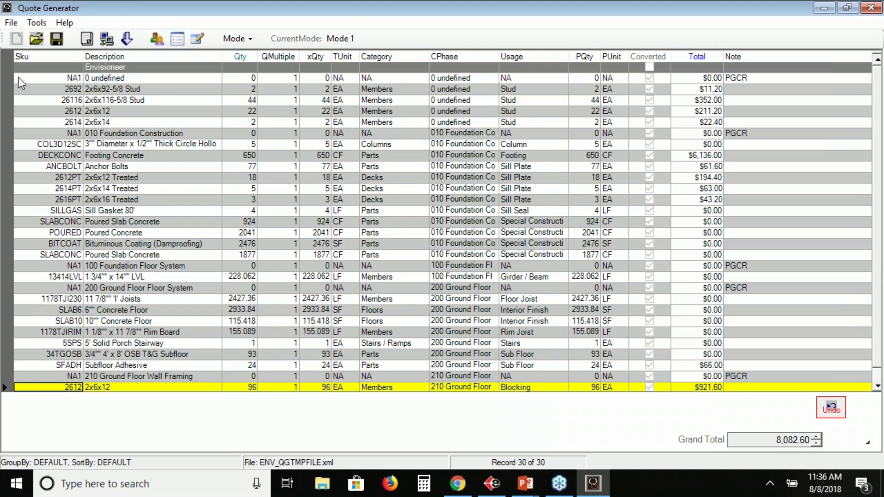
{"action": "left_click", "coordinate": [8, 70], "text": "shift"}
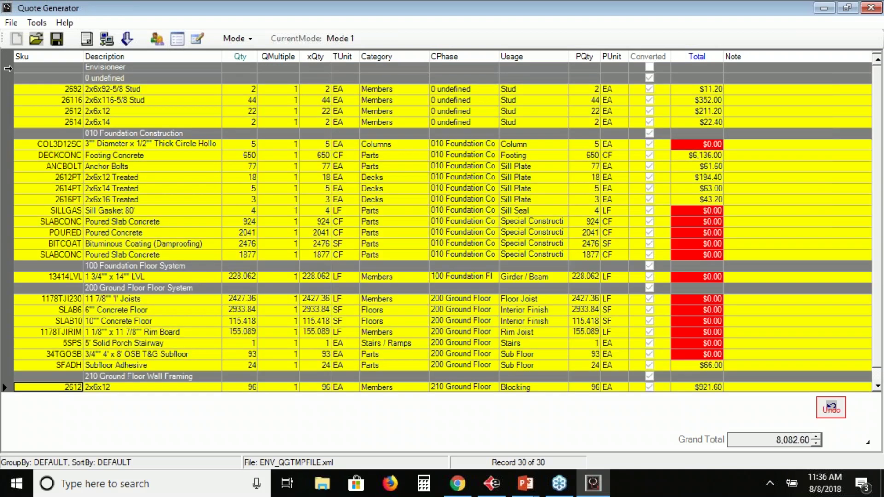
{"action": "right_click", "coordinate": [7, 71]}
{"action": "left_click", "coordinate": [43, 170]}
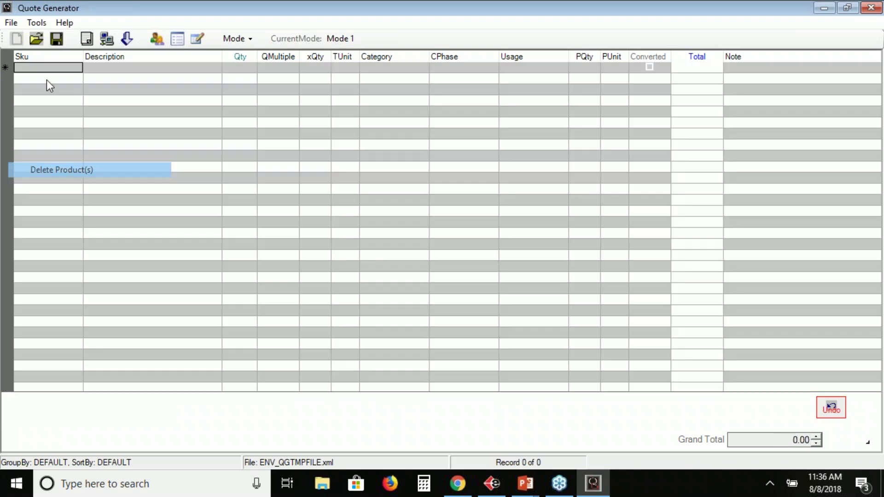
{"action": "left_click", "coordinate": [38, 23]}
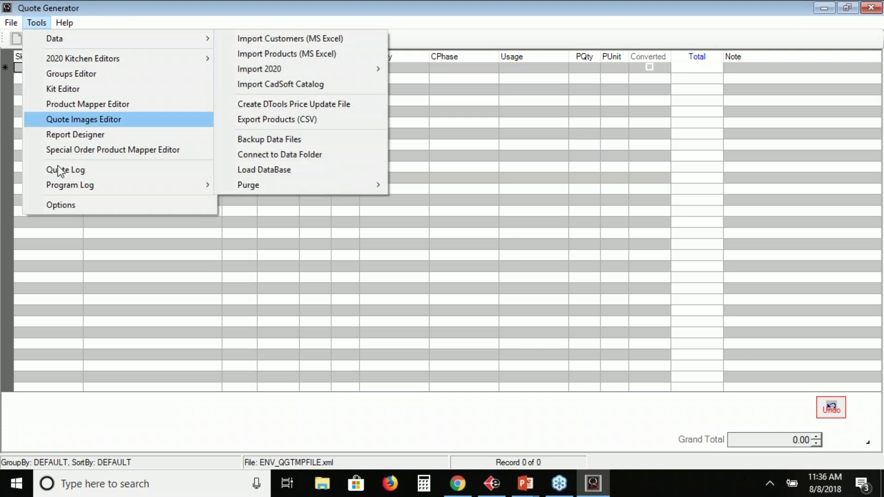
Step: Open Tools > Options at the Export page, where the default export format is NONE
{"action": "left_click", "coordinate": [60, 205]}
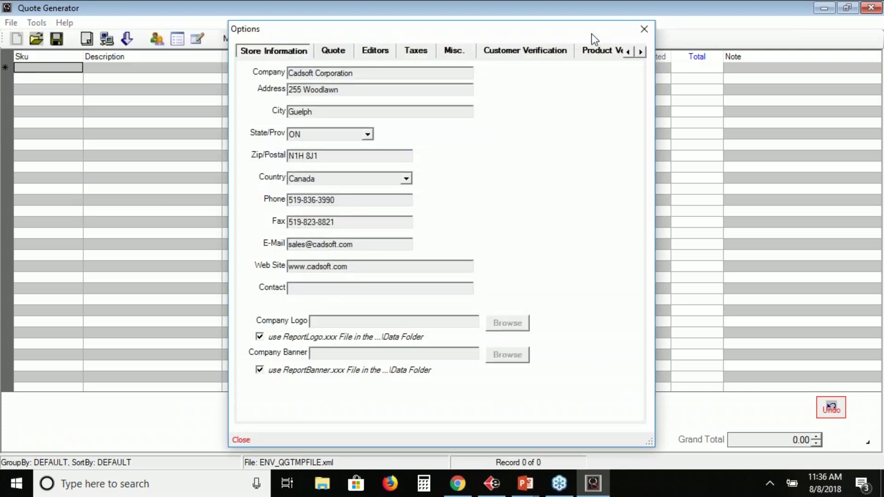
{"action": "left_click", "coordinate": [640, 52]}
{"action": "left_click", "coordinate": [640, 51]}
{"action": "left_click", "coordinate": [640, 51]}
{"action": "left_click", "coordinate": [605, 52]}
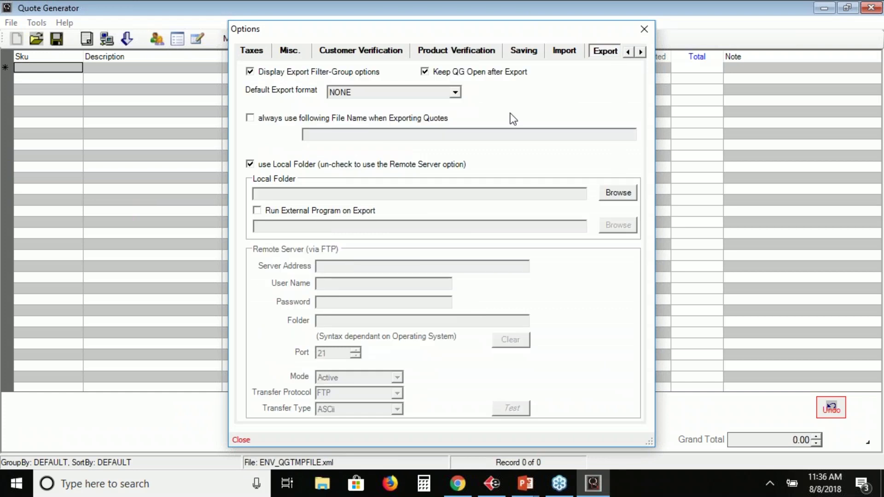